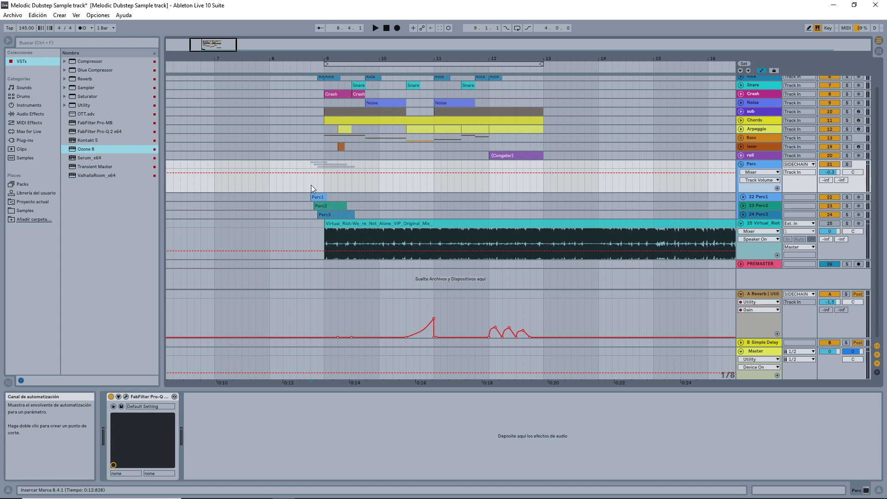
Add an Equalizer module to the empty Ozone 8 chain on the PREMASTER track.
{"action": "key", "text": "space"}
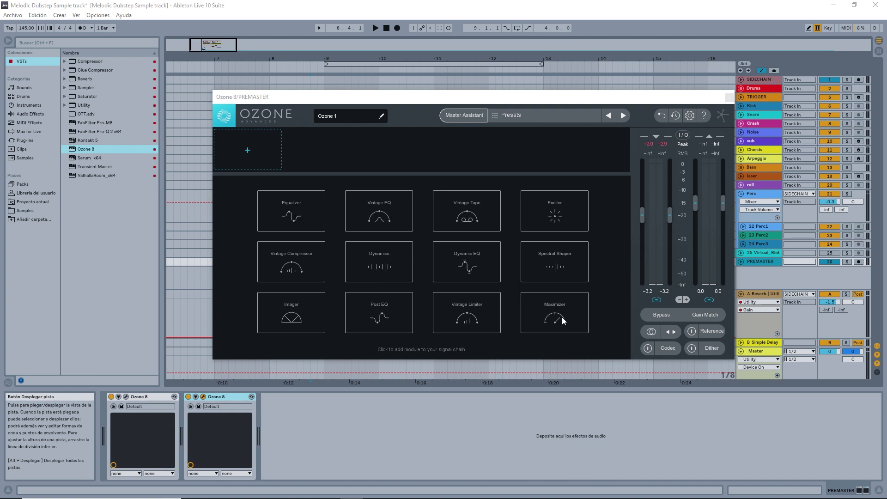
{"action": "left_click", "coordinate": [291, 206]}
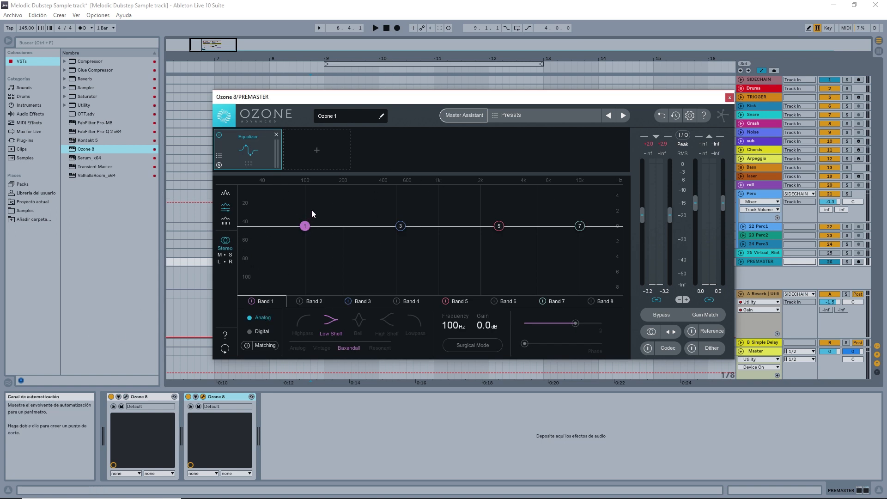
{"action": "left_click_drag", "start_coordinate": [305, 226], "coordinate": [316, 251]}
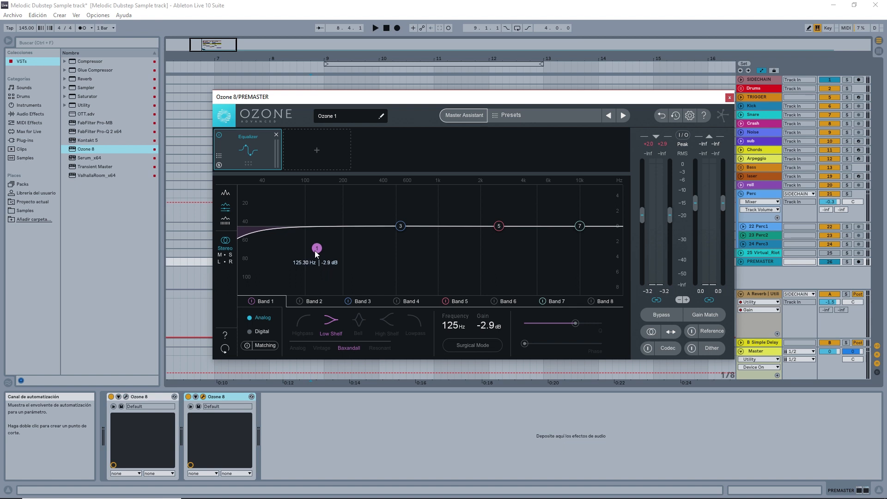
{"action": "double_click", "coordinate": [316, 248]}
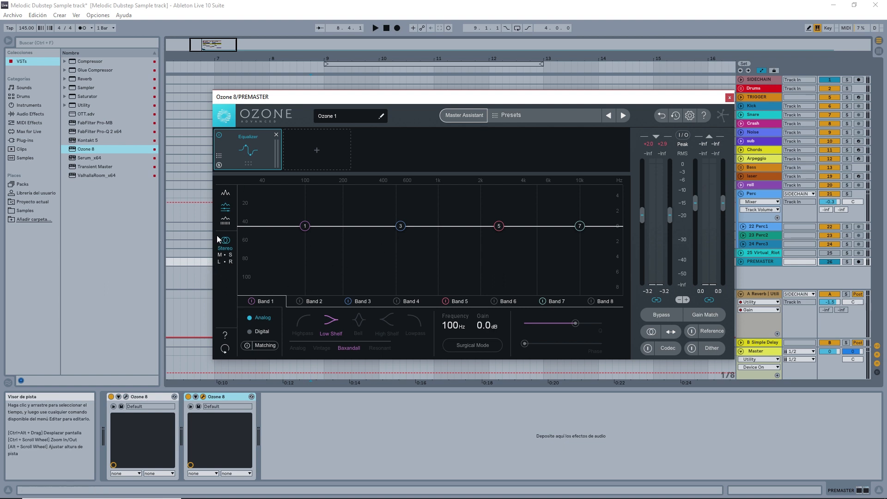
{"action": "right_click", "coordinate": [305, 226]}
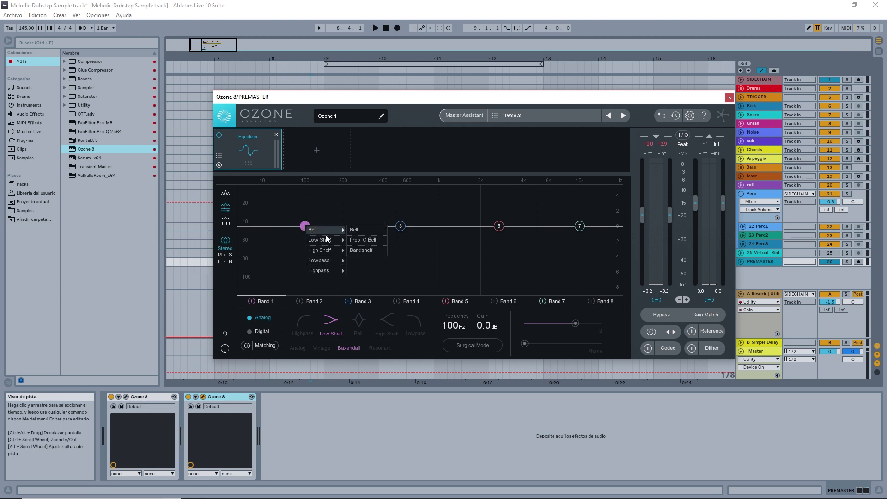
{"action": "mouse_move", "coordinate": [337, 240]}
{"action": "left_click", "coordinate": [278, 258]}
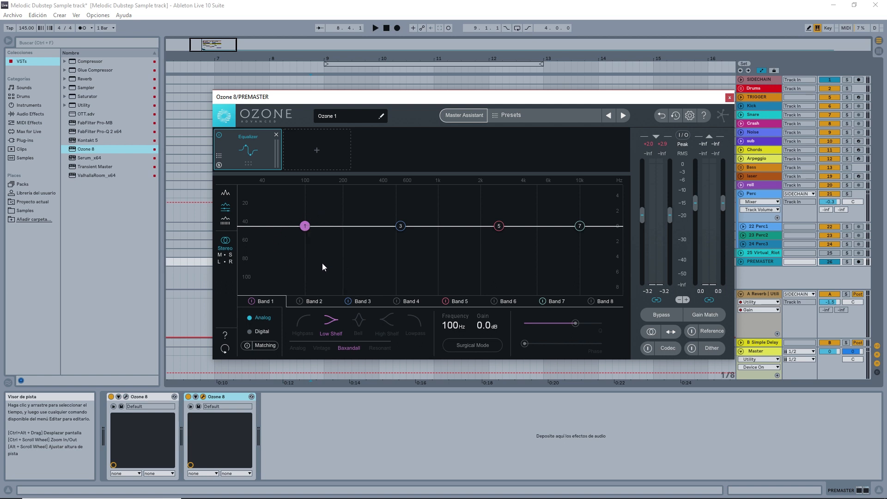
Show the equalizer's Matching controls for the source and target curves.
{"action": "left_click_drag", "start_coordinate": [397, 109], "coordinate": [365, 76]}
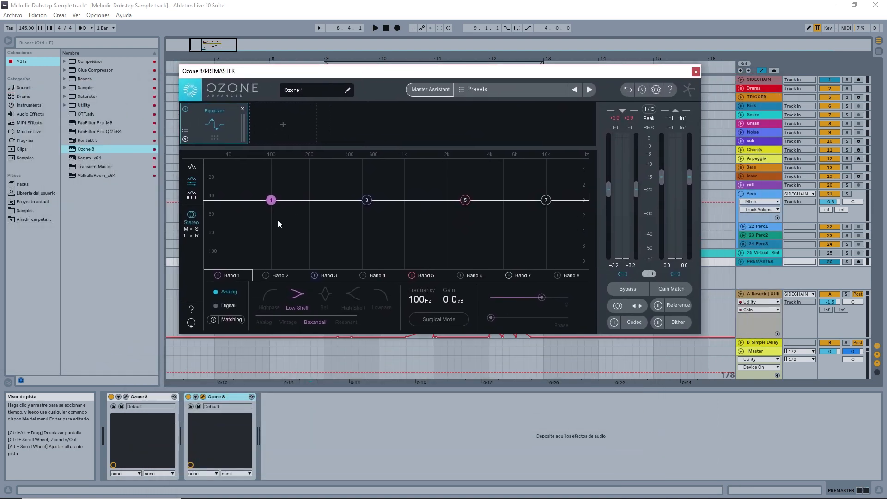
{"action": "left_click", "coordinate": [225, 323]}
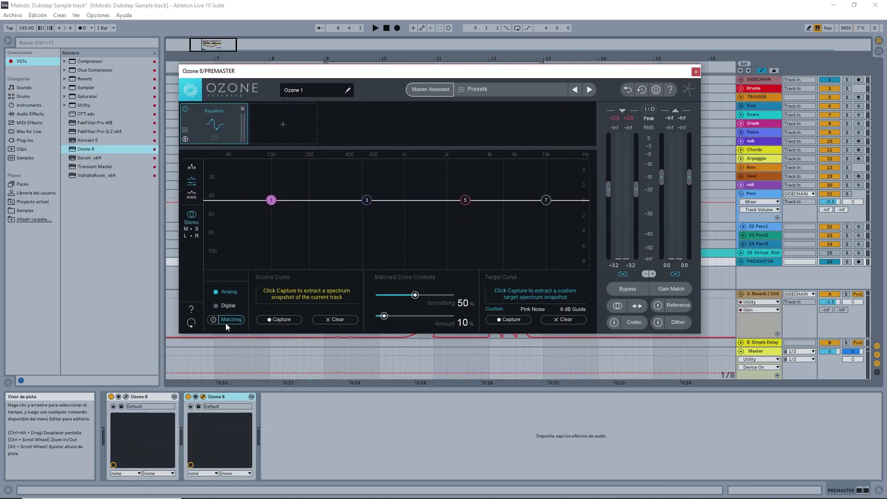
{"action": "left_click_drag", "start_coordinate": [474, 71], "coordinate": [493, 89]}
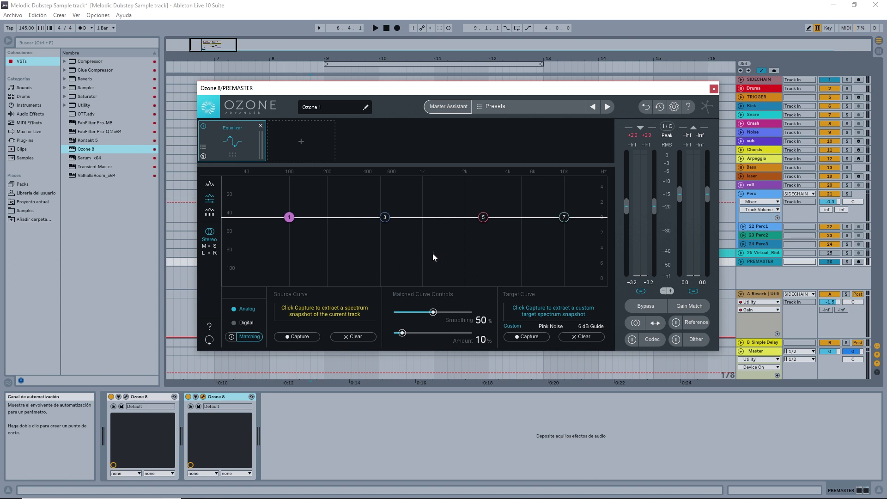
{"action": "left_click_drag", "start_coordinate": [597, 95], "coordinate": [529, 104]}
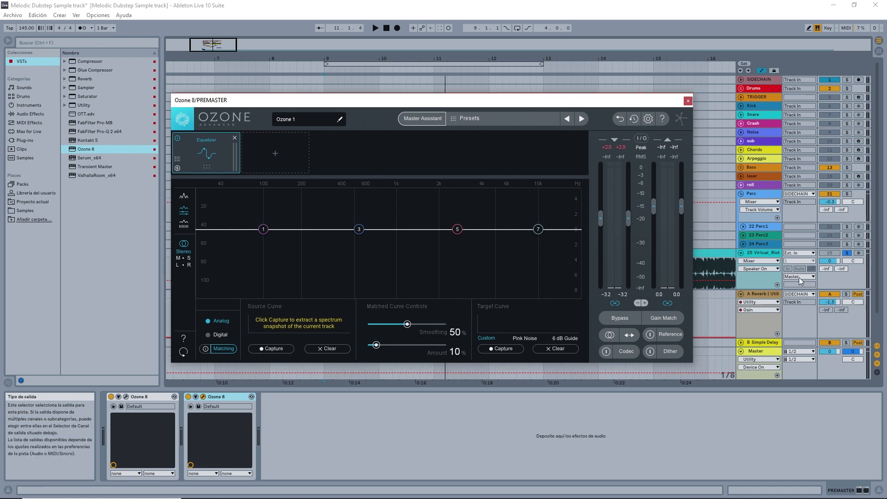
Route the output of the Virtual Riot reference track to PREMASTER.
{"action": "scroll", "coordinate": [801, 280], "scroll_direction": "down", "scroll_amount": 3}
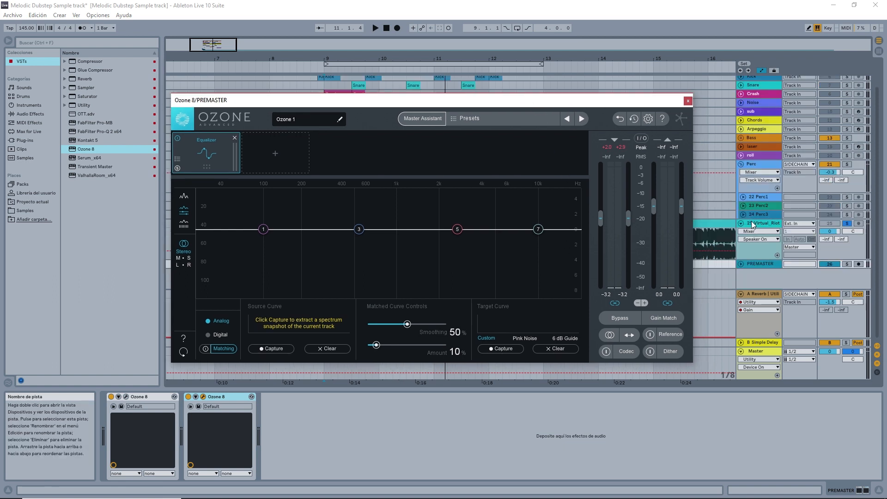
{"action": "left_click", "coordinate": [768, 267]}
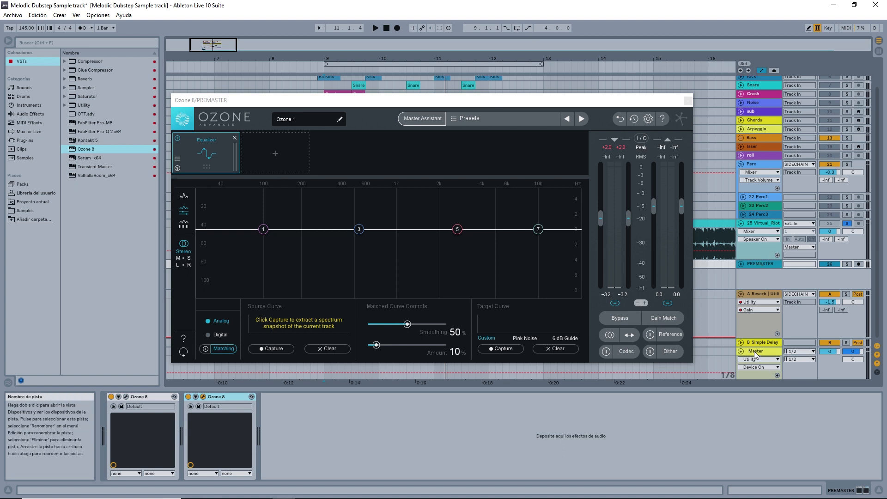
{"action": "left_click", "coordinate": [761, 225]}
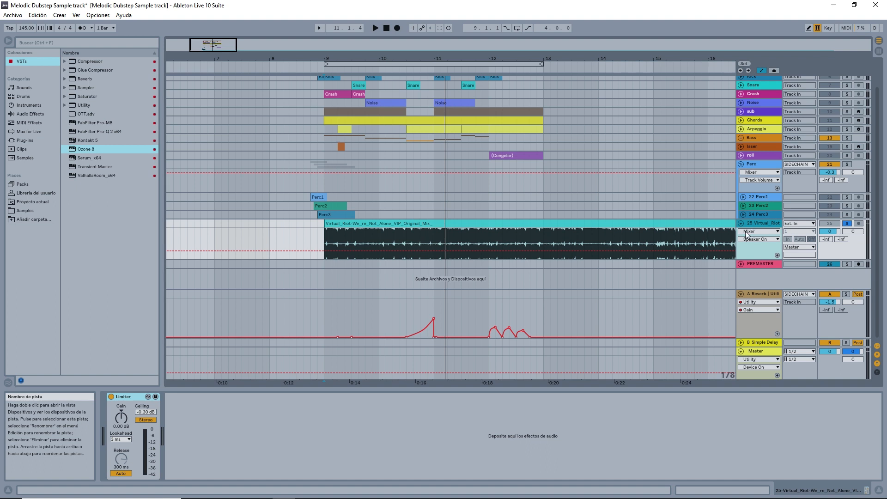
{"action": "left_click", "coordinate": [808, 248]}
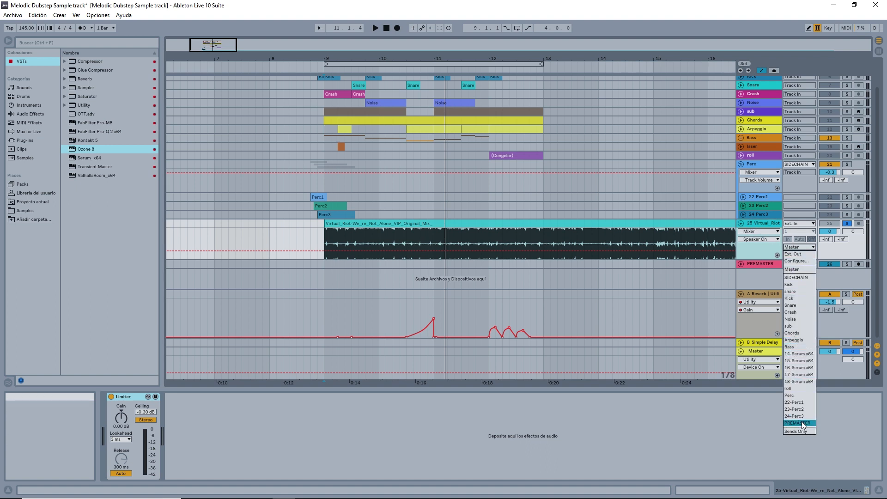
{"action": "left_click", "coordinate": [825, 395]}
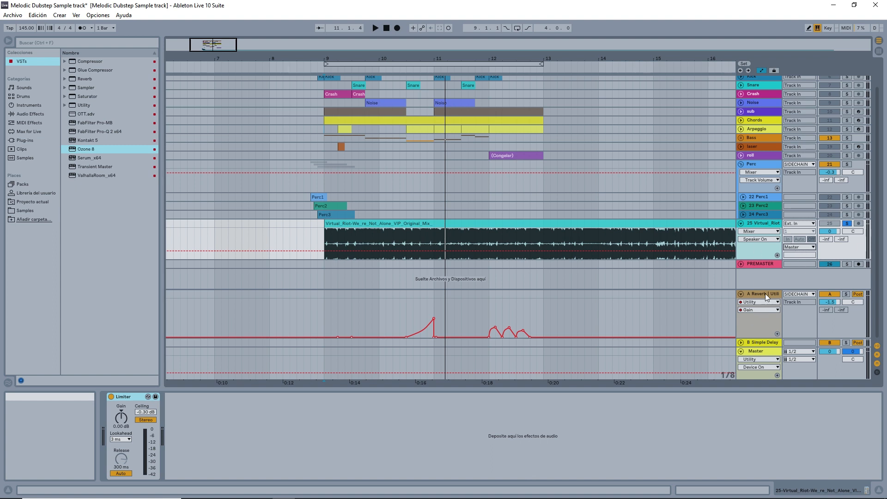
Capture the reference track's spectrum as the custom target curve in PREMASTER's Ozone while playing from bar 9.
{"action": "left_click", "coordinate": [758, 263]}
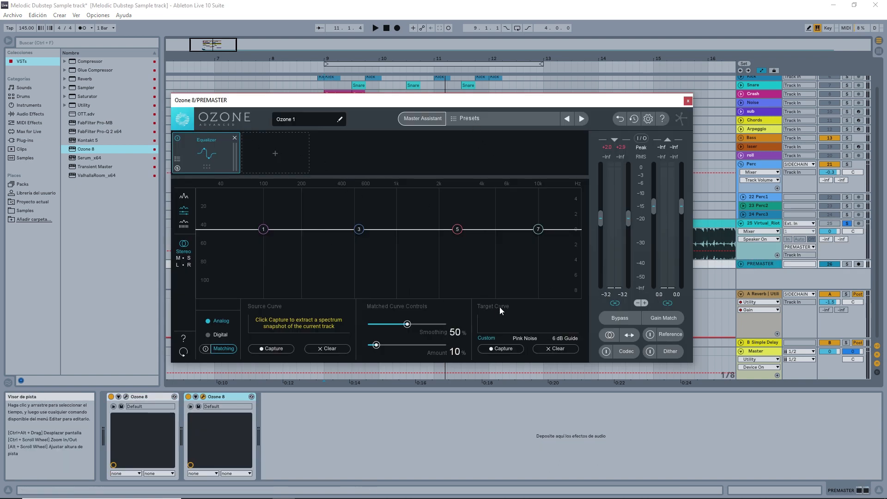
{"action": "left_click", "coordinate": [497, 349]}
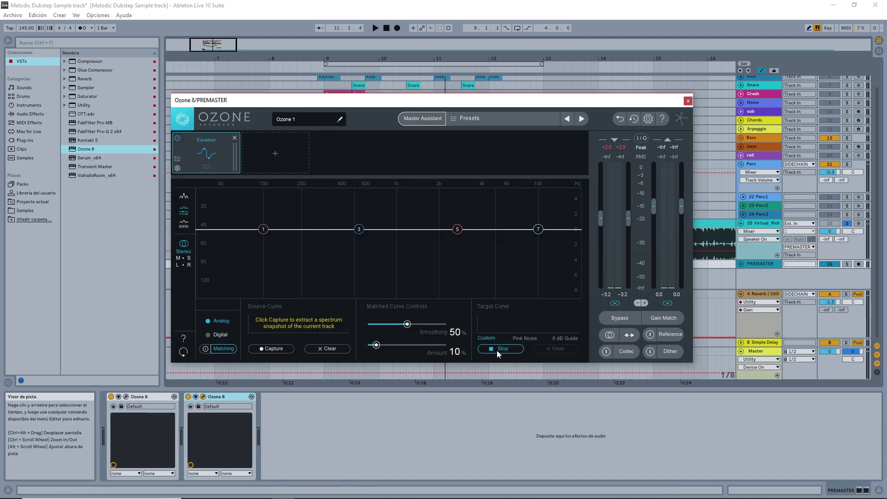
{"action": "left_click", "coordinate": [322, 68]}
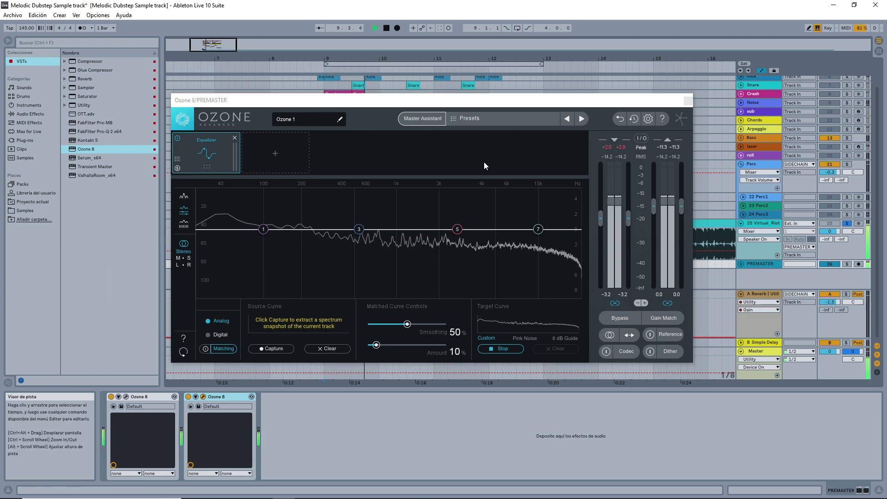
{"action": "left_click", "coordinate": [387, 28]}
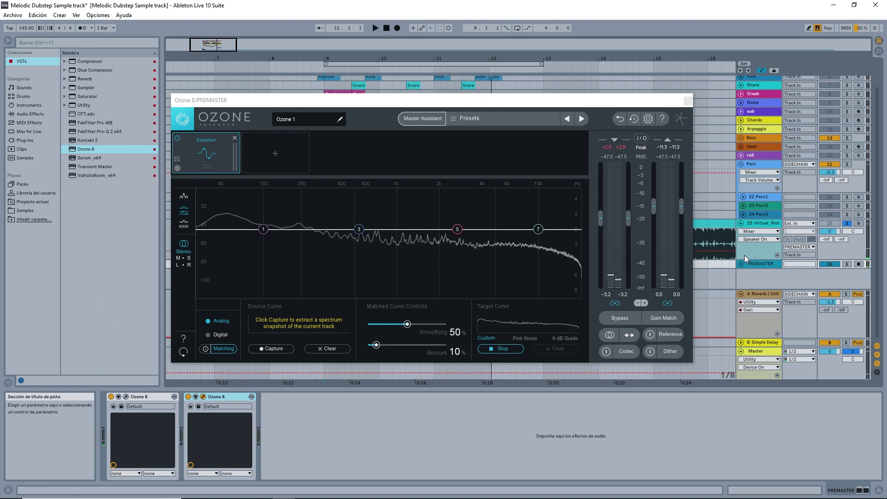
{"action": "left_click", "coordinate": [505, 349]}
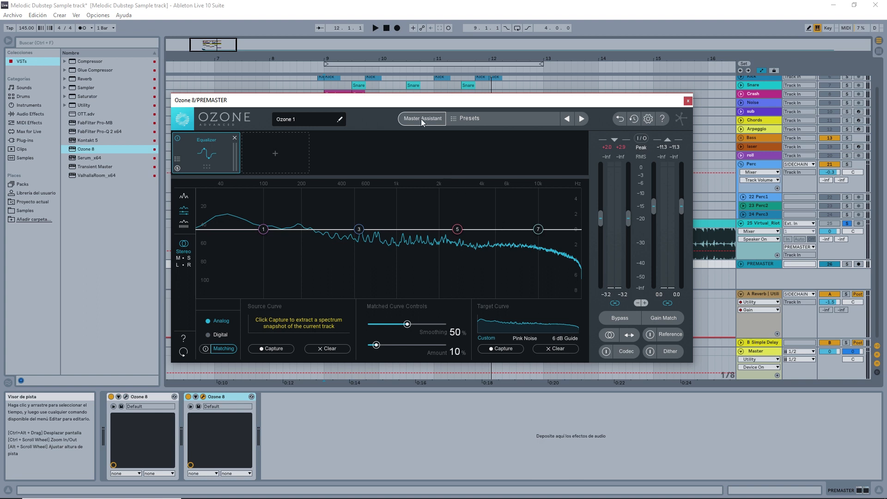
Route the output of the Virtual Riot reference track back to Master.
{"action": "left_click", "coordinate": [799, 247]}
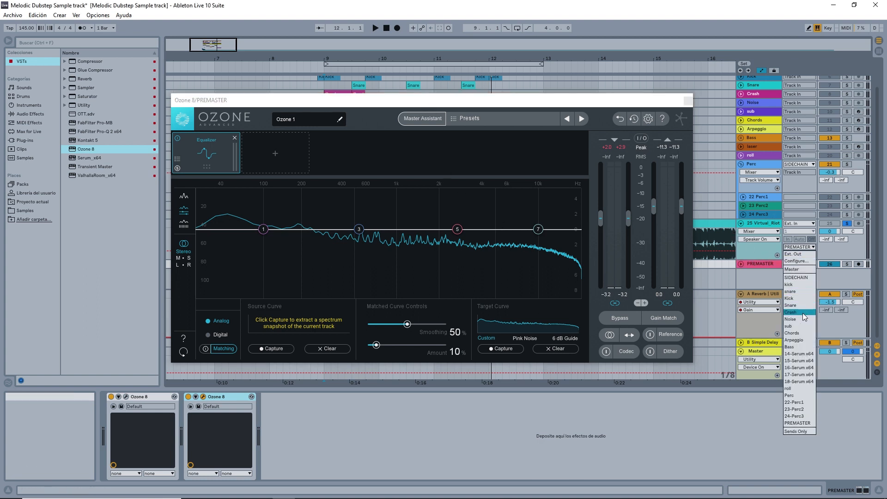
{"action": "left_click", "coordinate": [801, 271]}
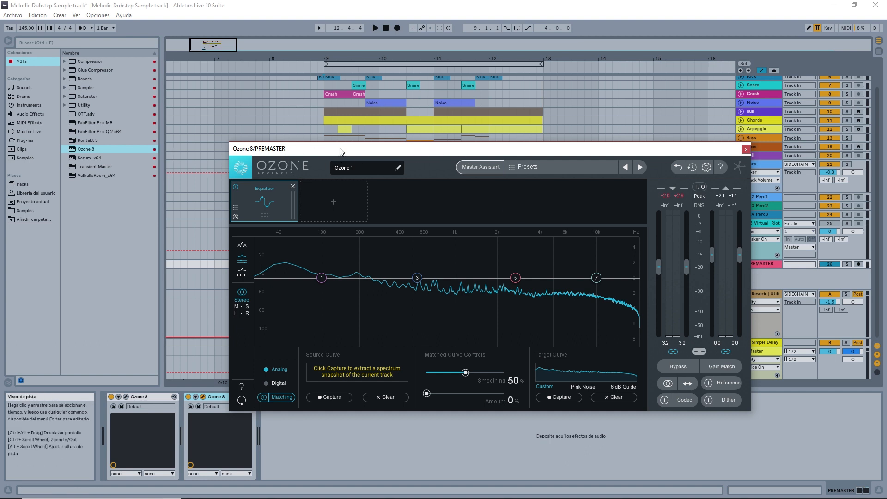
Capture the project mix's spectrum as the source curve while playing from bar 9, and stop playback.
{"action": "left_click_drag", "start_coordinate": [342, 151], "coordinate": [323, 150]}
{"action": "left_click", "coordinate": [305, 396]}
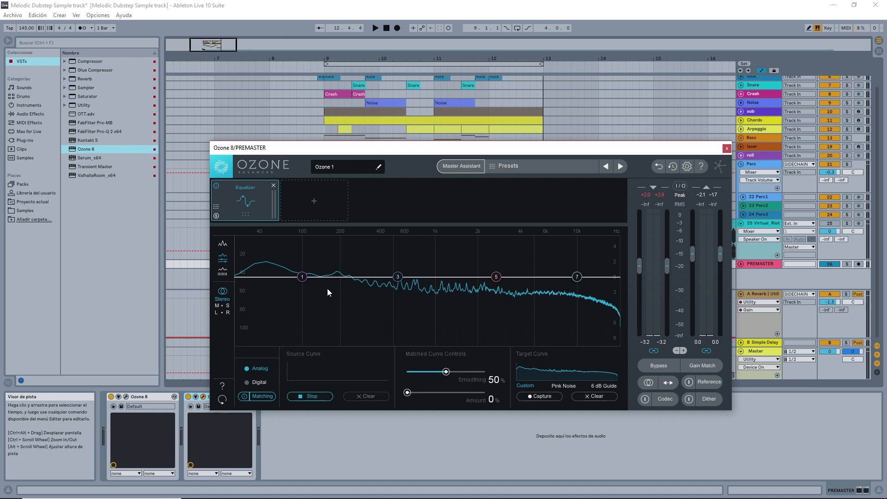
{"action": "left_click", "coordinate": [319, 68]}
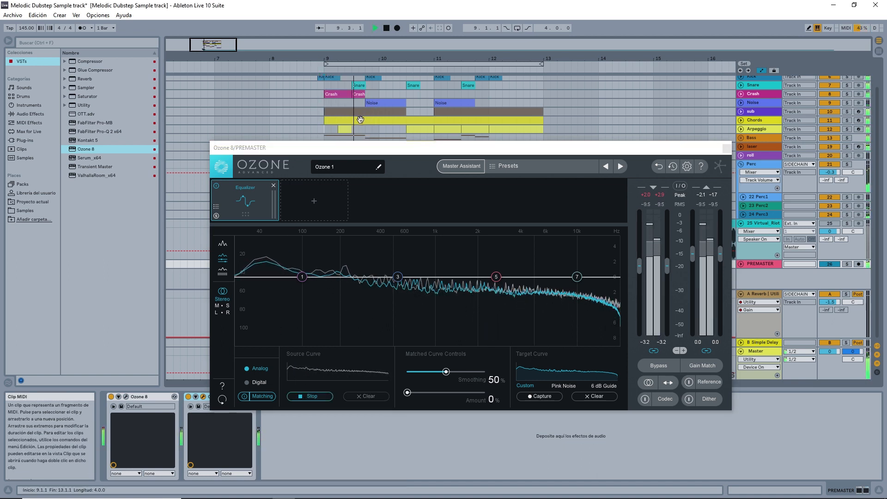
{"action": "left_click", "coordinate": [315, 394]}
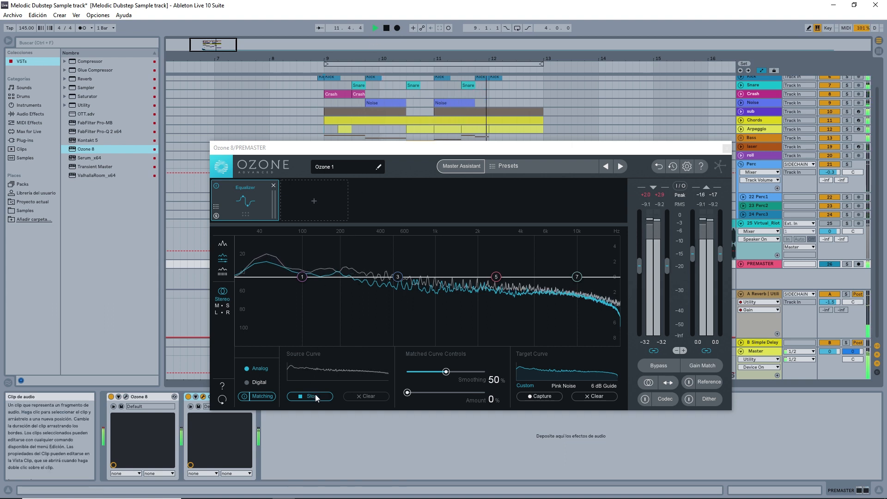
{"action": "left_click", "coordinate": [385, 28]}
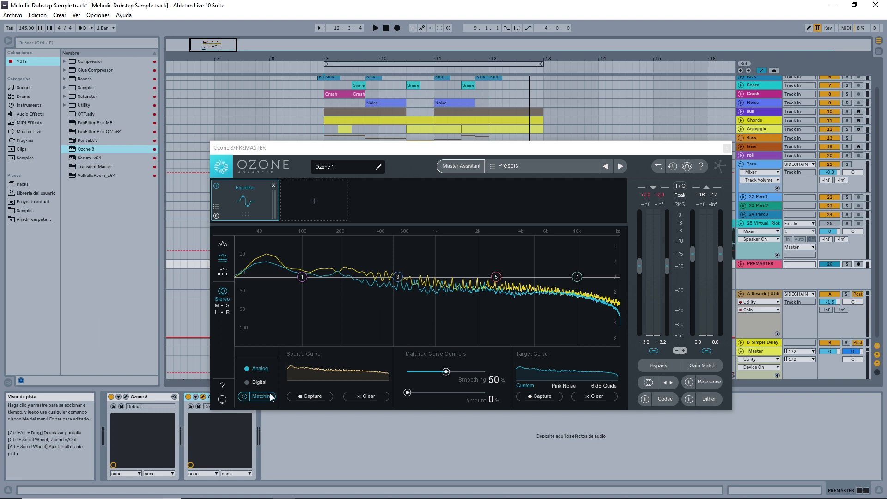
Set the matched curve's smoothing to 80% and its amount to 46%.
{"action": "left_click_drag", "start_coordinate": [406, 393], "coordinate": [468, 374]}
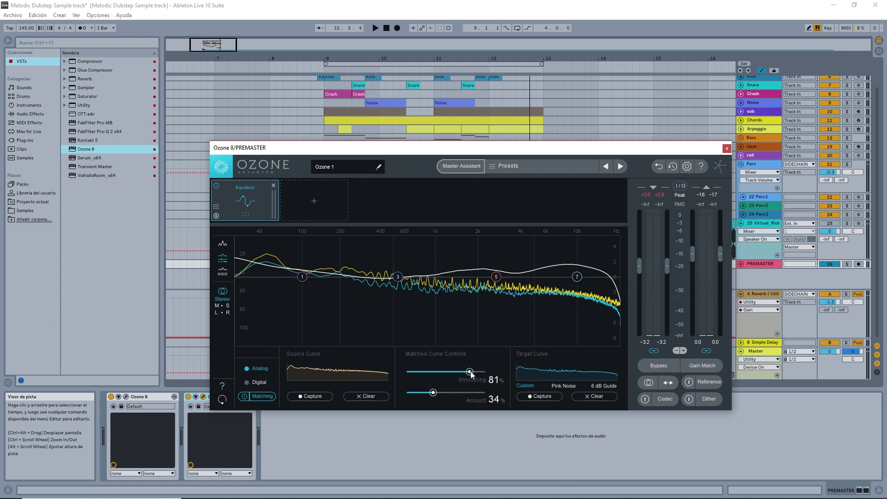
{"action": "mouse_move", "coordinate": [471, 372]}
{"action": "left_mouse_down"}
{"action": "mouse_move", "coordinate": [444, 373]}
{"action": "mouse_move", "coordinate": [466, 372]}
{"action": "left_mouse_up"}
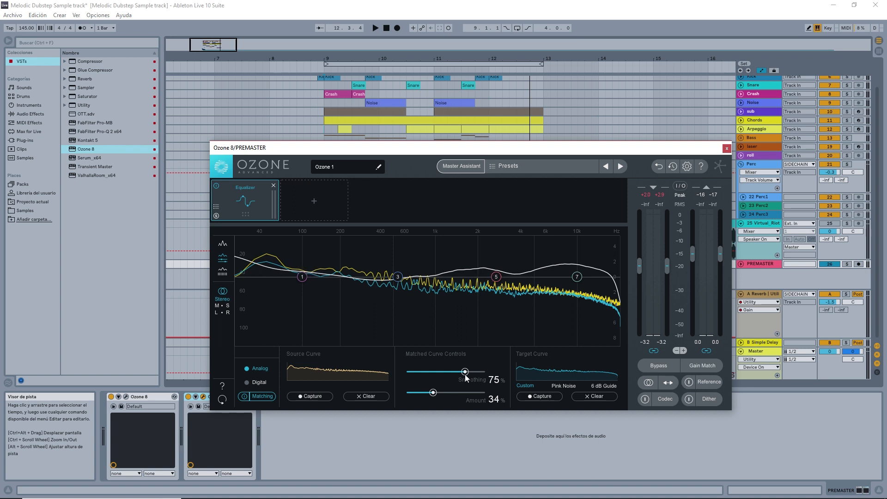
{"action": "left_click_drag", "start_coordinate": [467, 378], "coordinate": [471, 378]}
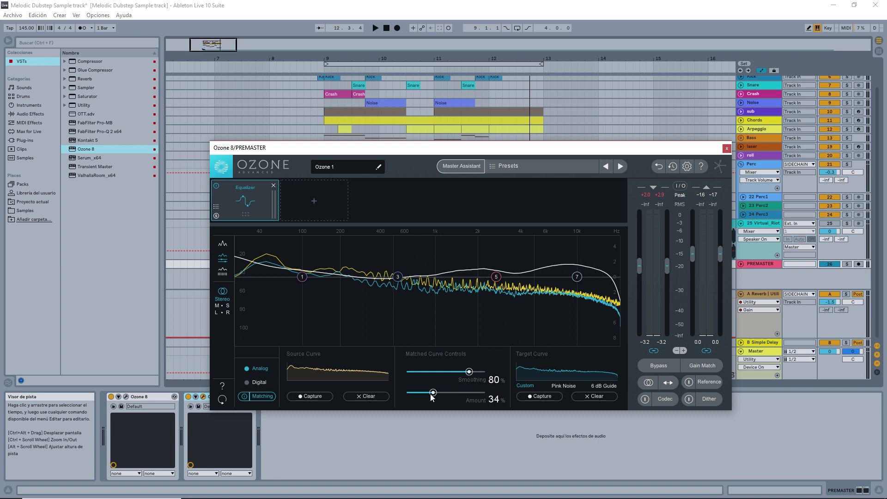
{"action": "left_click_drag", "start_coordinate": [431, 396], "coordinate": [440, 395]}
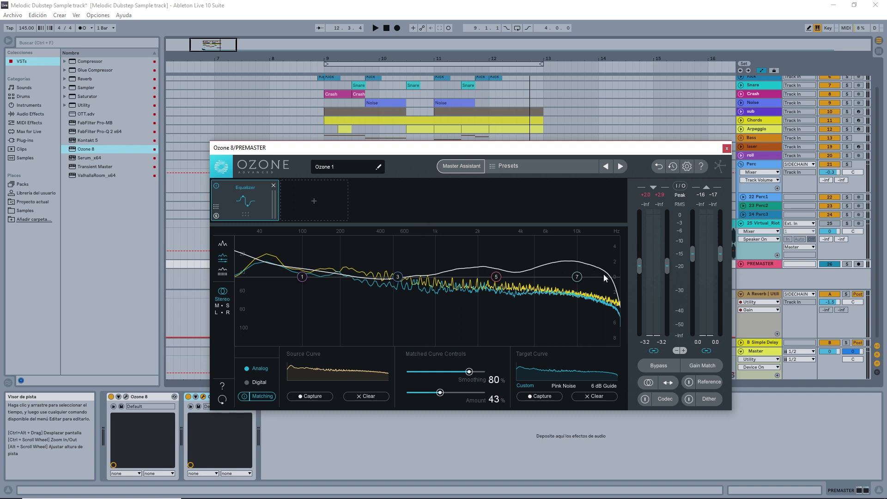
{"action": "left_click_drag", "start_coordinate": [440, 394], "coordinate": [443, 393]}
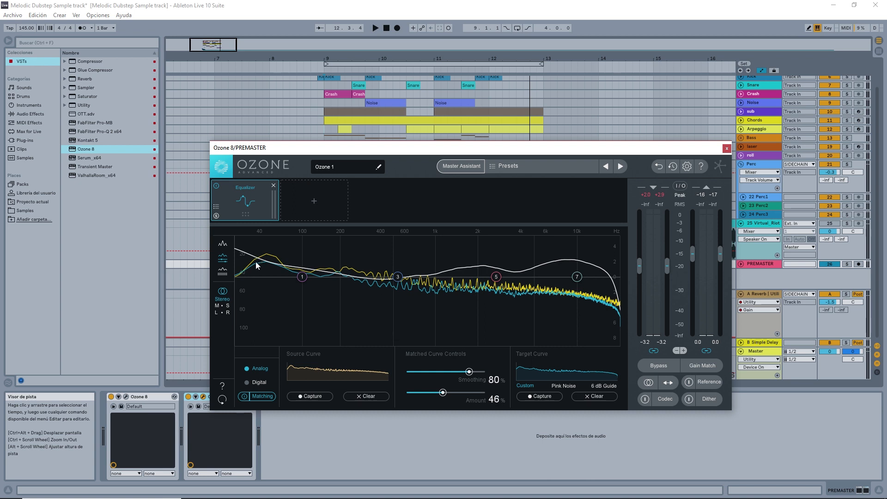
Change equalizer band 1 to a Flat Highpass and move its cutoff to the lowest end of the spectrum.
{"action": "right_click", "coordinate": [301, 278]}
{"action": "mouse_move", "coordinate": [325, 303]}
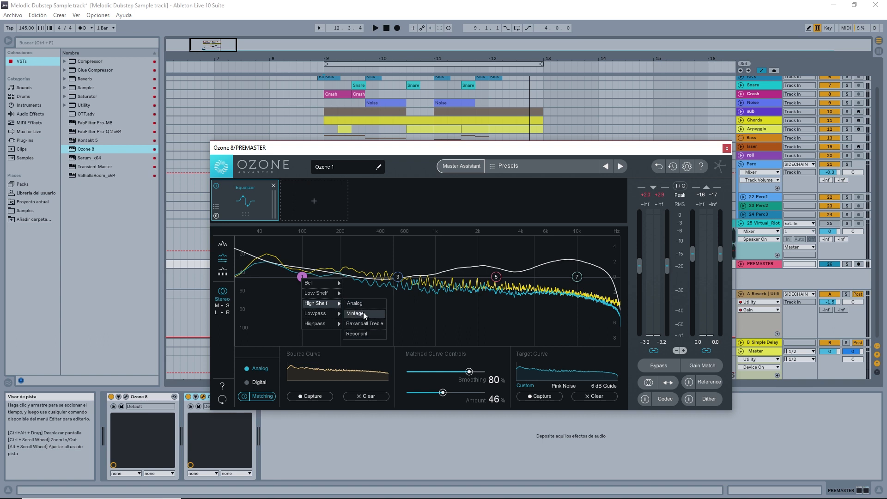
{"action": "mouse_move", "coordinate": [319, 324]}
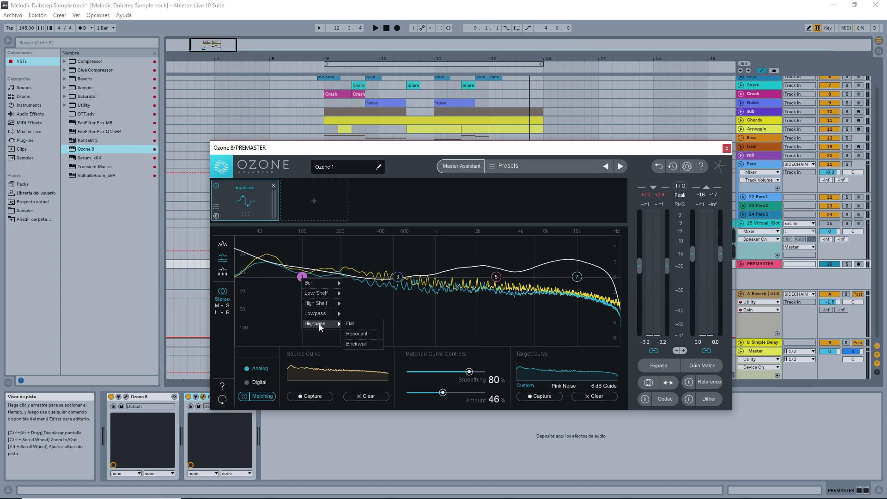
{"action": "left_click", "coordinate": [356, 324]}
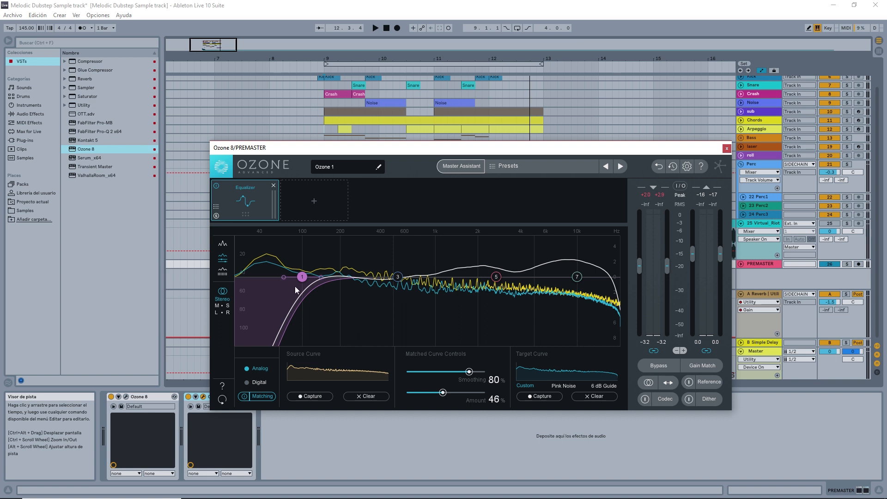
{"action": "left_click_drag", "start_coordinate": [301, 277], "coordinate": [230, 279]}
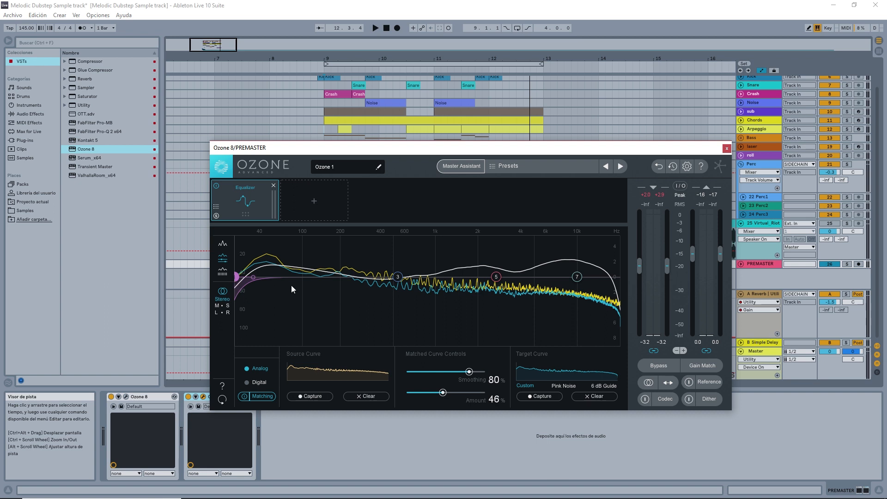
Add a Dynamics module after the Equalizer and audition the loop from bar 9 with band 1 active.
{"action": "left_click", "coordinate": [311, 202]}
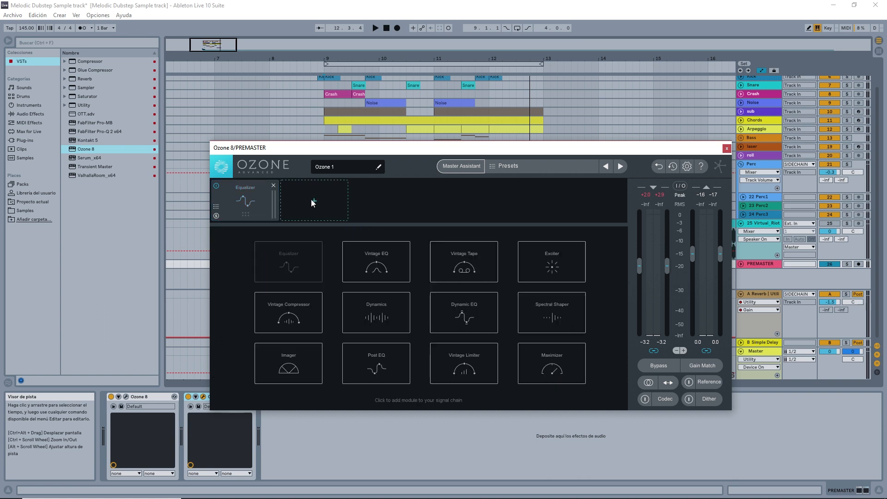
{"action": "left_click", "coordinate": [381, 312]}
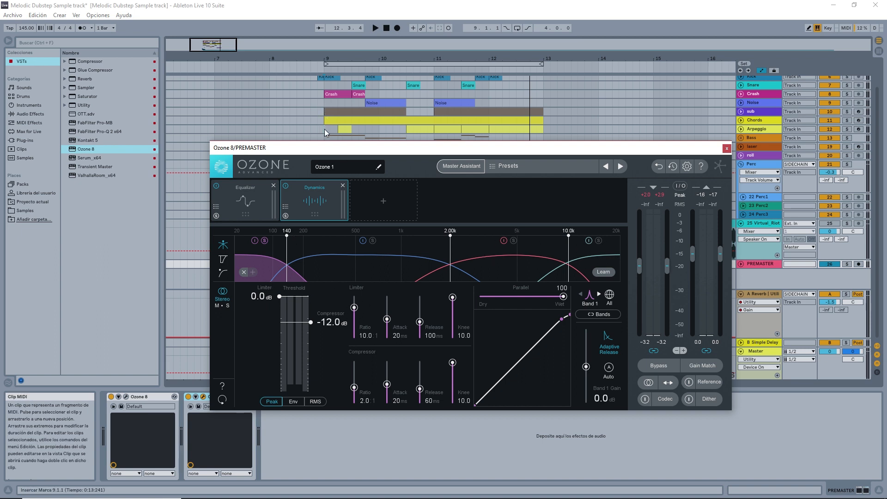
{"action": "key", "text": "space"}
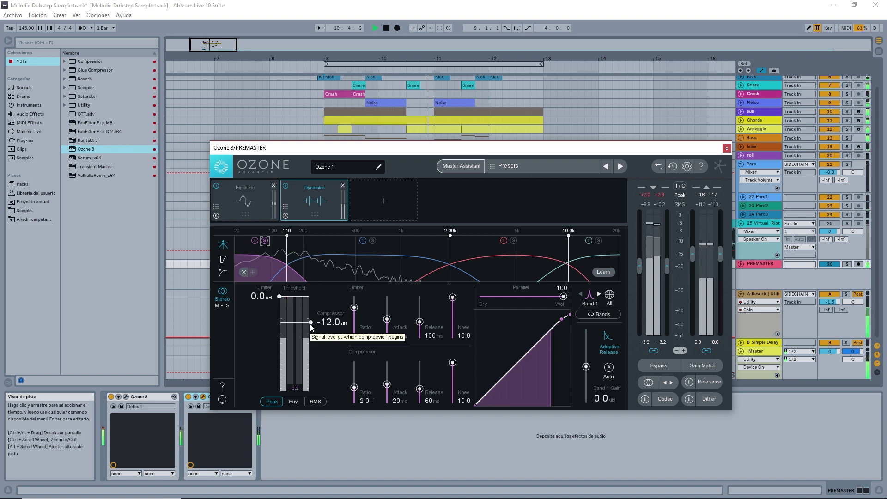
{"action": "key", "text": "space"}
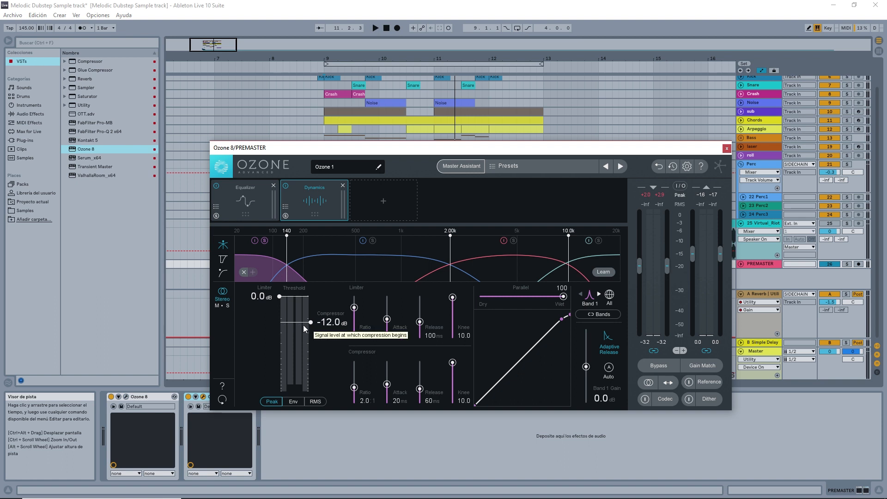
Set the compressor threshold of Dynamics band 1 to -8.7 dB during playback, and stop playback.
{"action": "left_click_drag", "start_coordinate": [313, 322], "coordinate": [314, 317]}
{"action": "key", "text": "space"}
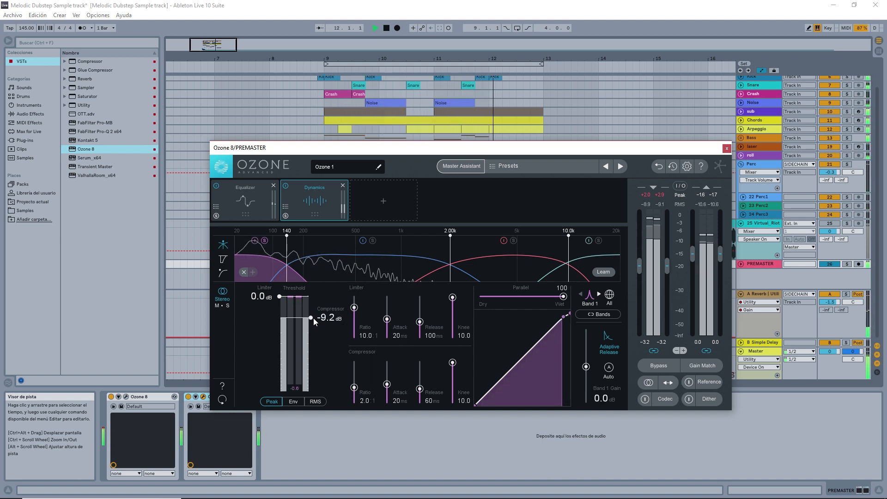
{"action": "left_click_drag", "start_coordinate": [314, 318], "coordinate": [314, 317]}
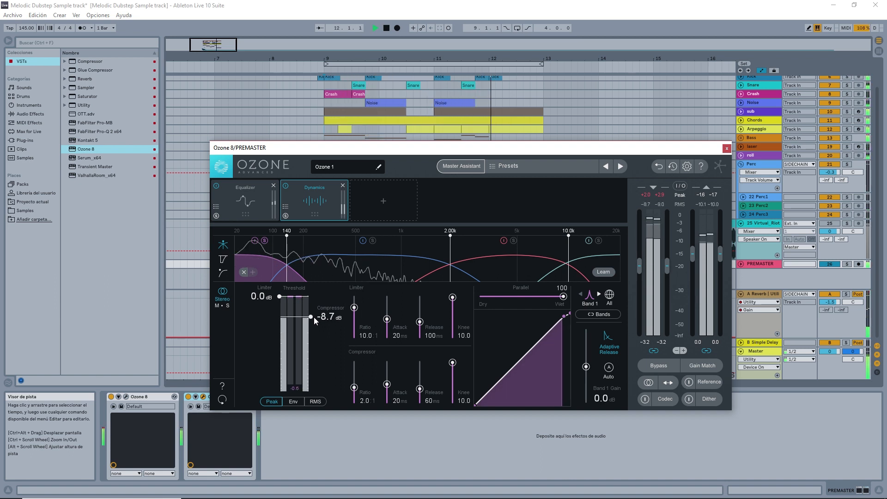
{"action": "key", "text": "space"}
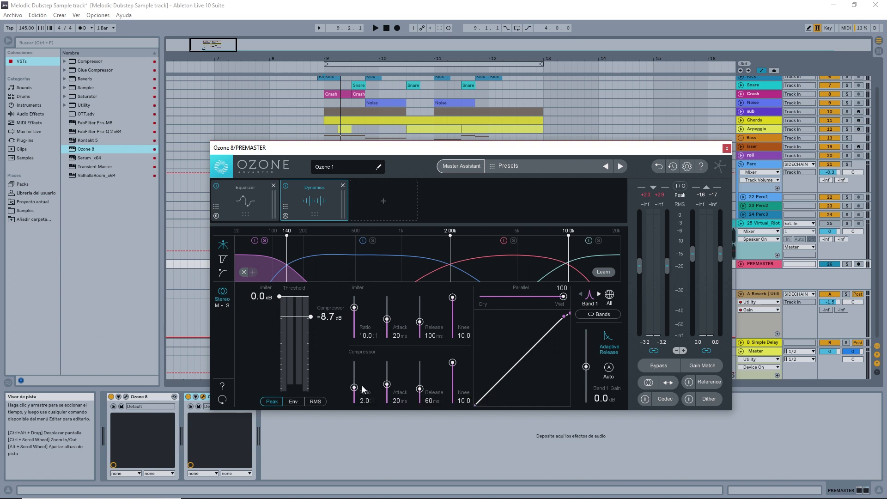
Set band 1's compressor ratio to 7.8:1, switch level detection to RMS, and audition the result.
{"action": "left_click_drag", "start_coordinate": [357, 390], "coordinate": [359, 380]}
{"action": "left_click", "coordinate": [314, 401]}
{"action": "key", "text": "space"}
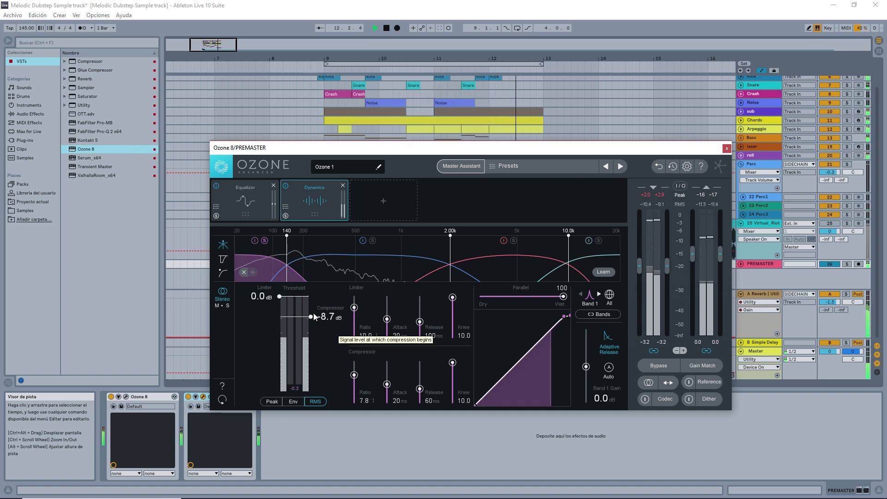
{"action": "key", "text": "space"}
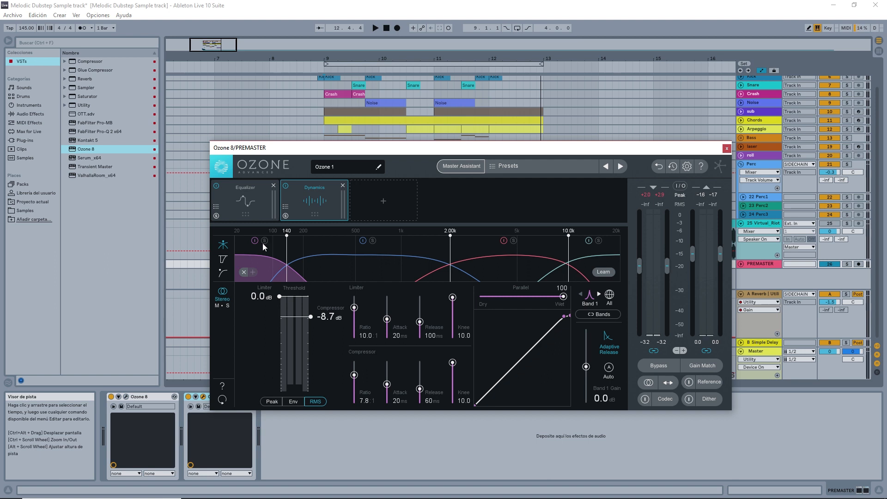
Solo Dynamics band 2 and set its compressor threshold to -14.1 dB while playing the loop.
{"action": "left_click", "coordinate": [359, 269]}
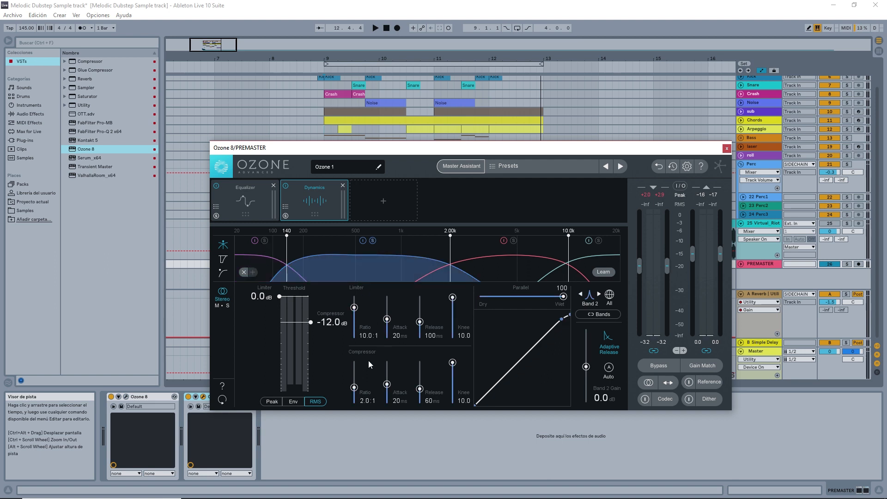
{"action": "left_click", "coordinate": [373, 240]}
{"action": "key", "text": "space"}
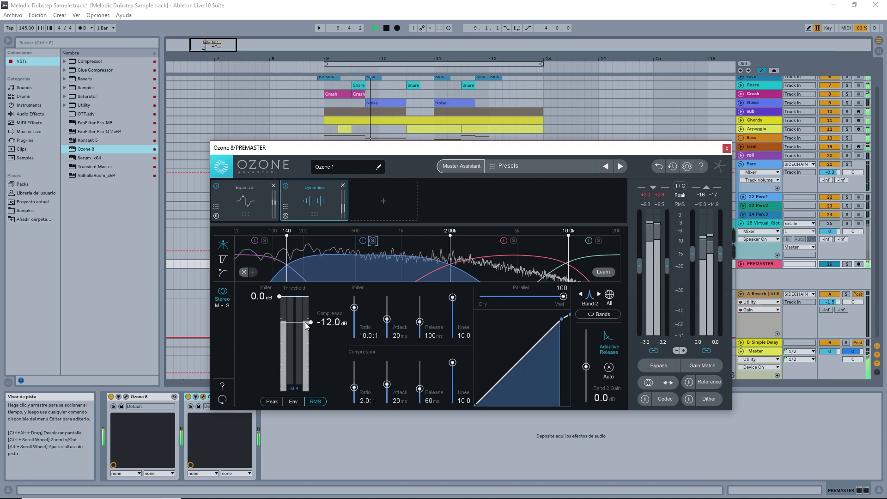
{"action": "left_click_drag", "start_coordinate": [310, 322], "coordinate": [312, 326]}
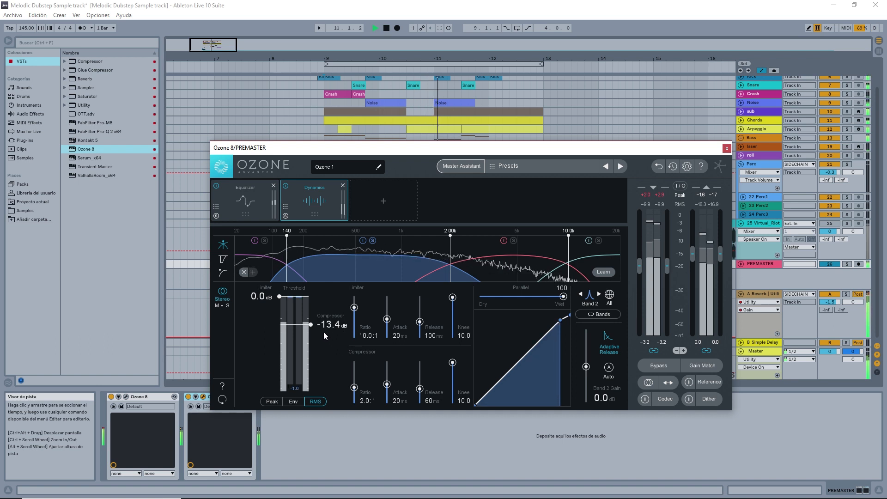
{"action": "left_click_drag", "start_coordinate": [315, 322], "coordinate": [315, 325]}
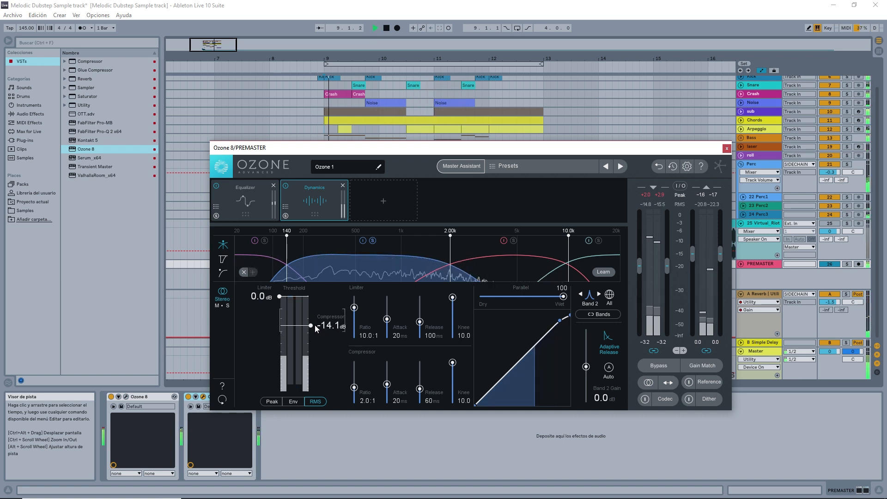
{"action": "key", "text": "space"}
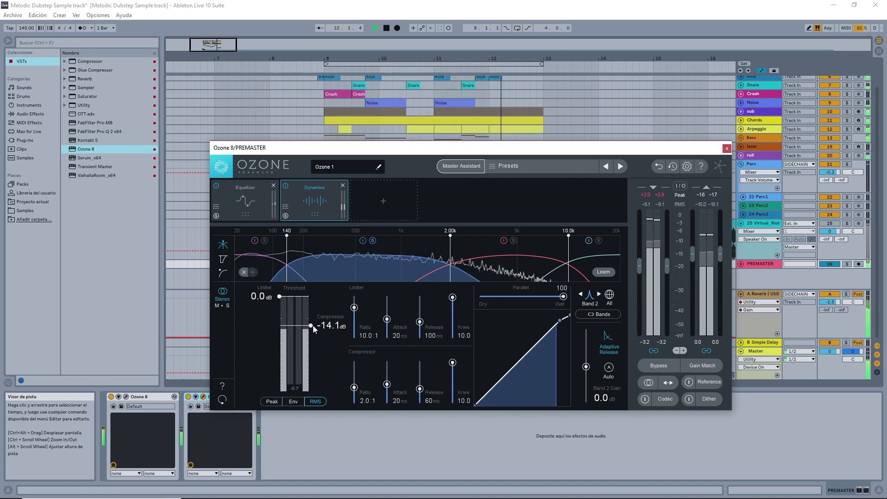
{"action": "key", "text": "space"}
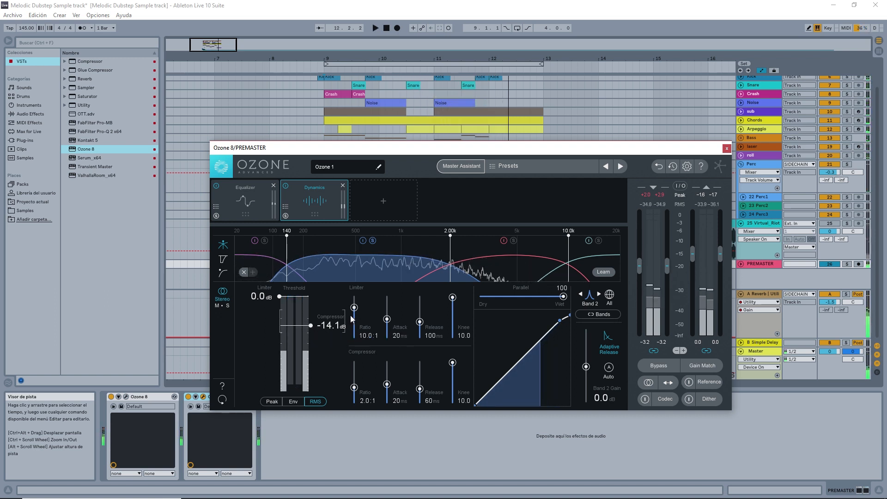
Switch to Dynamics band 3 and set its compressor threshold to -21.2 dB while playing the loop.
{"action": "left_click", "coordinate": [521, 247]}
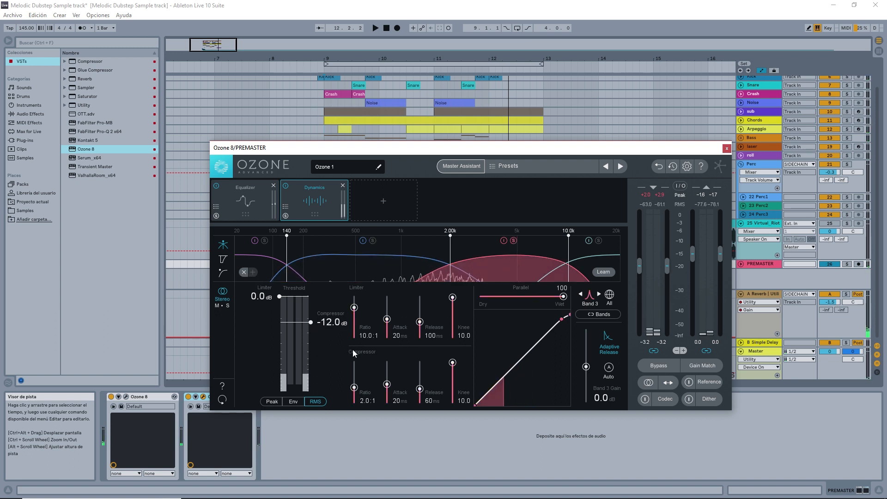
{"action": "key", "text": "space"}
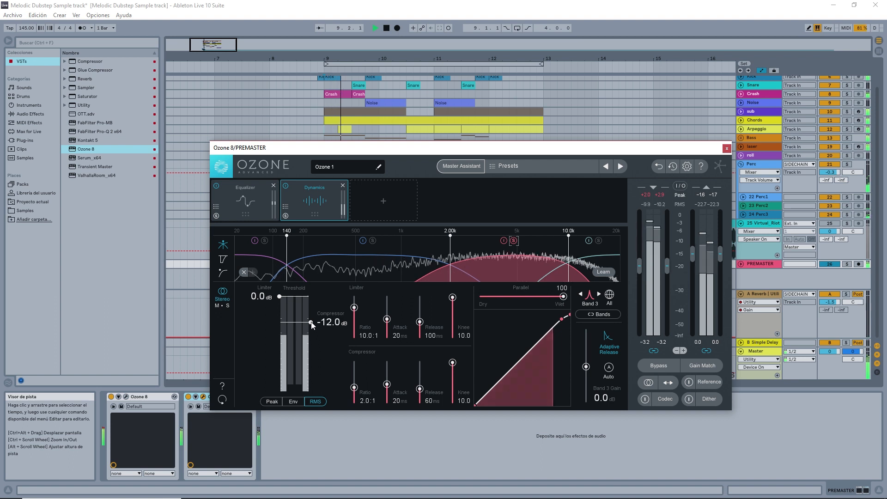
{"action": "left_click_drag", "start_coordinate": [311, 322], "coordinate": [313, 335]}
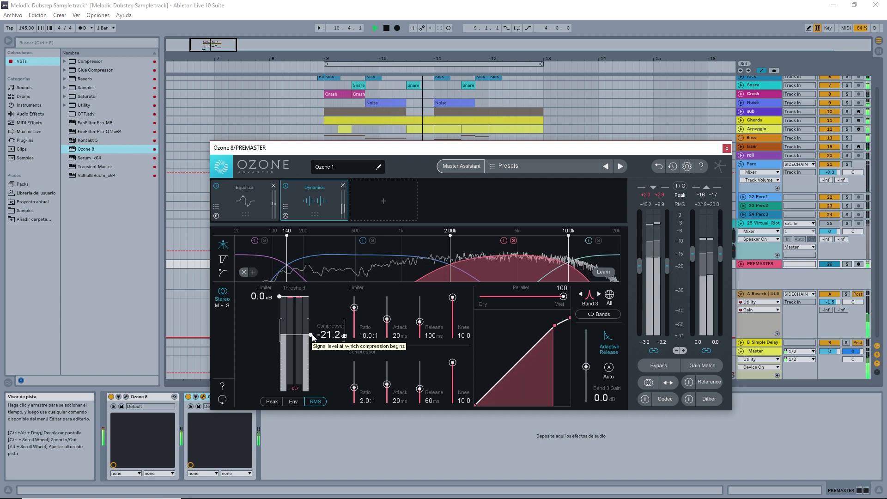
{"action": "key", "text": "space"}
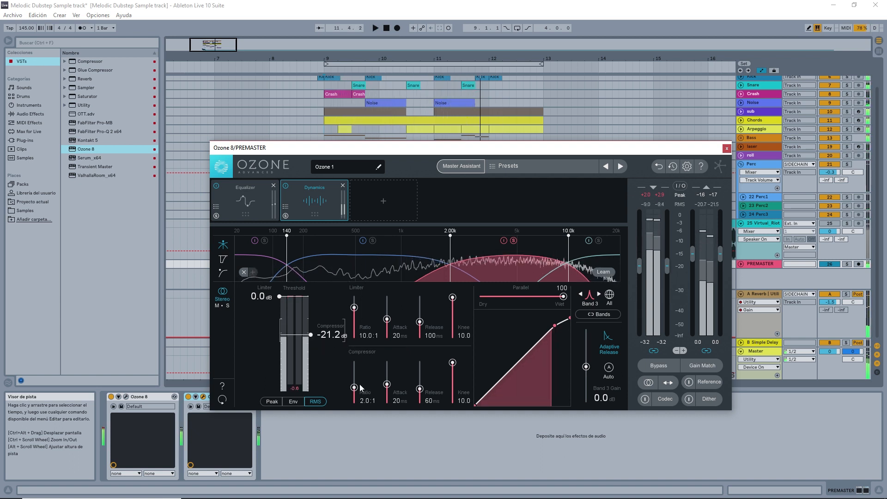
Set band 3's compressor ratio to 3.9:1 and audition the band.
{"action": "left_click_drag", "start_coordinate": [354, 387], "coordinate": [355, 382]}
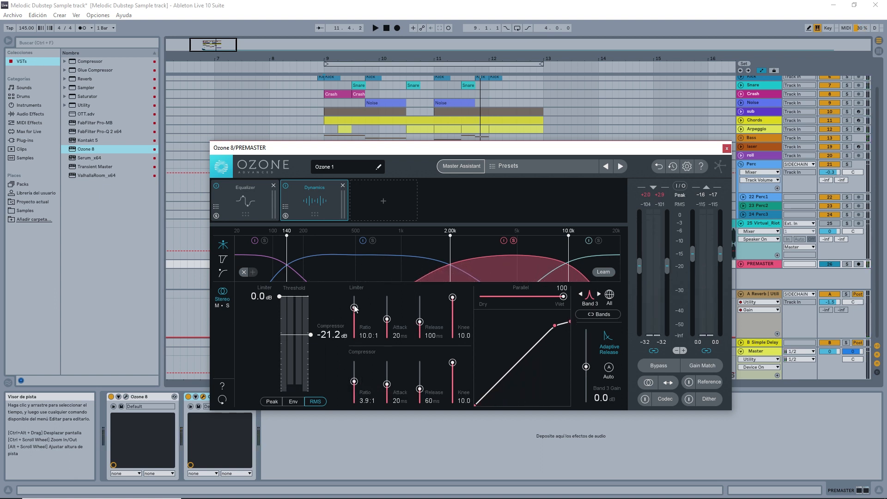
{"action": "key", "text": "space"}
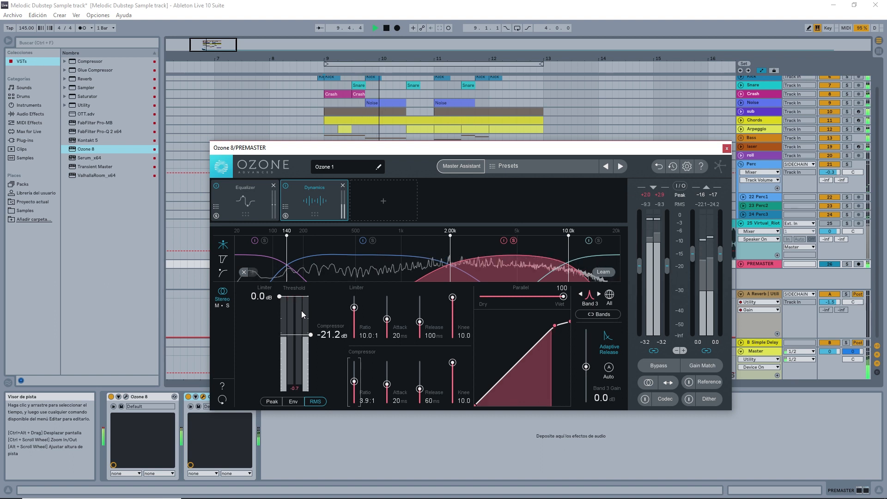
{"action": "key", "text": "space"}
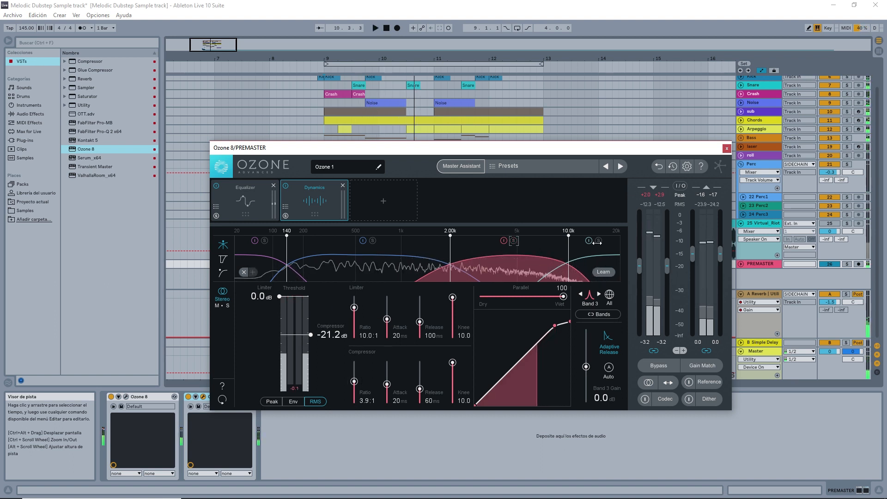
Switch to Dynamics band 4, setting its compressor threshold to -14.4 dB and its ratio to 5.8:1.
{"action": "left_click", "coordinate": [581, 268]}
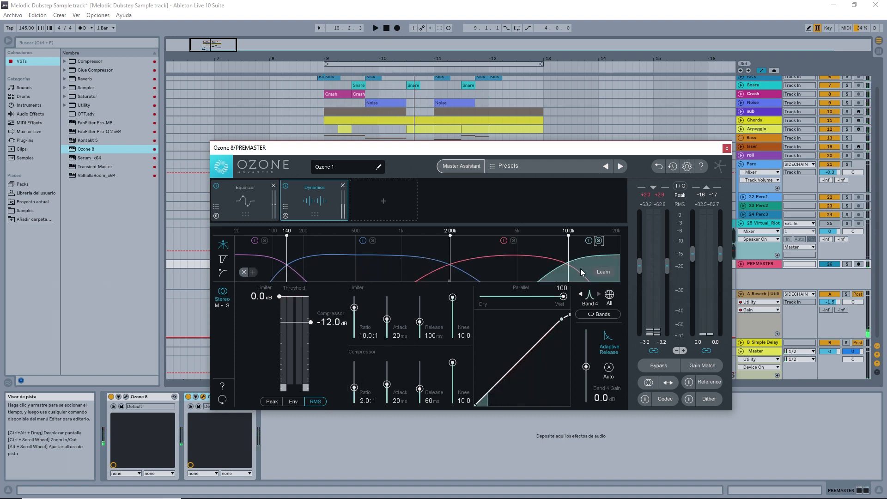
{"action": "key", "text": "space"}
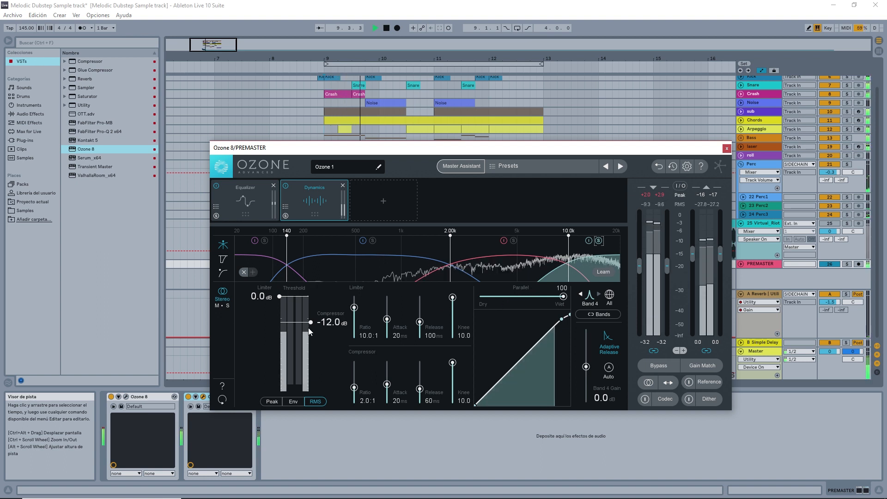
{"action": "left_click_drag", "start_coordinate": [309, 323], "coordinate": [309, 326]}
{"action": "key", "text": "space"}
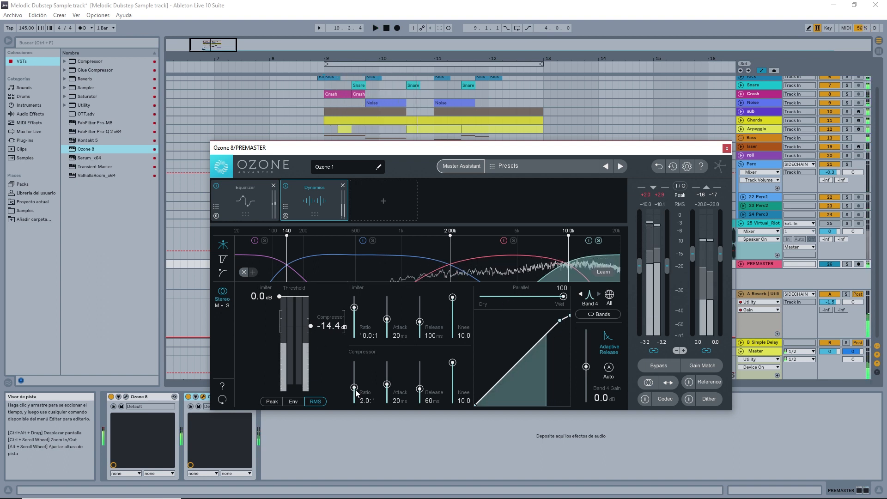
{"action": "left_click_drag", "start_coordinate": [354, 388], "coordinate": [355, 380]}
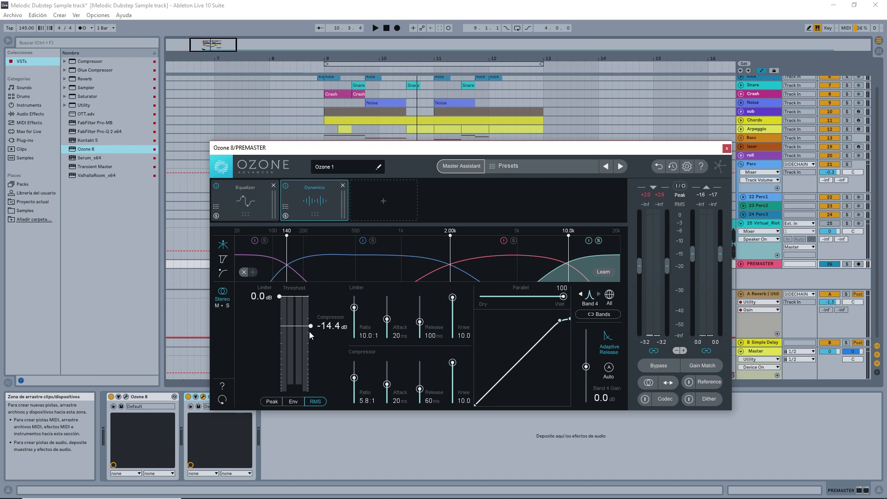
Lower band 4's compressor threshold to -28.6 dB during playback, and stop playback.
{"action": "key", "text": "space"}
{"action": "left_click_drag", "start_coordinate": [310, 329], "coordinate": [311, 344]}
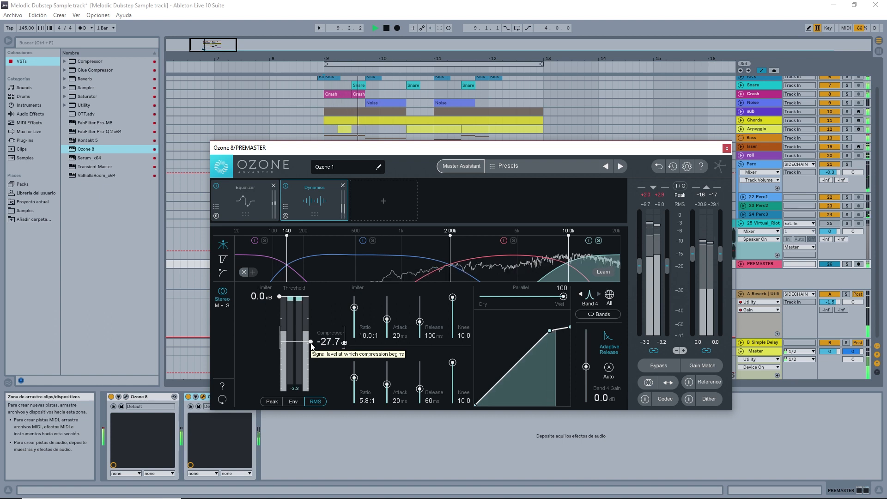
{"action": "left_click_drag", "start_coordinate": [311, 345], "coordinate": [312, 346]}
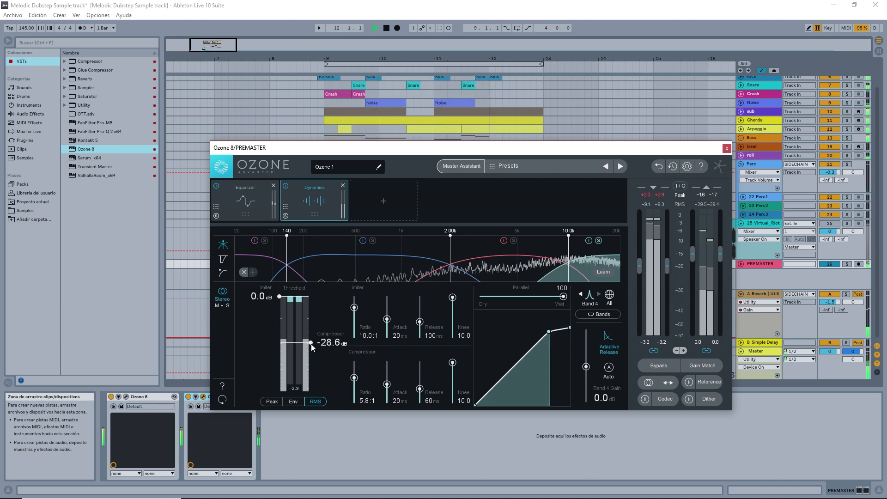
{"action": "key", "text": "space"}
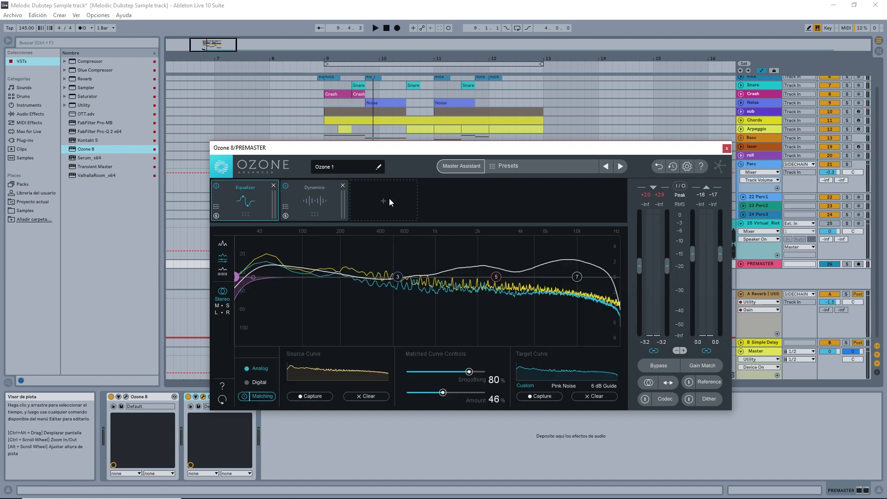
Add a Post EQ module after Dynamics, check the Equalizer's matched curve, and return to the Post EQ.
{"action": "left_click", "coordinate": [390, 200]}
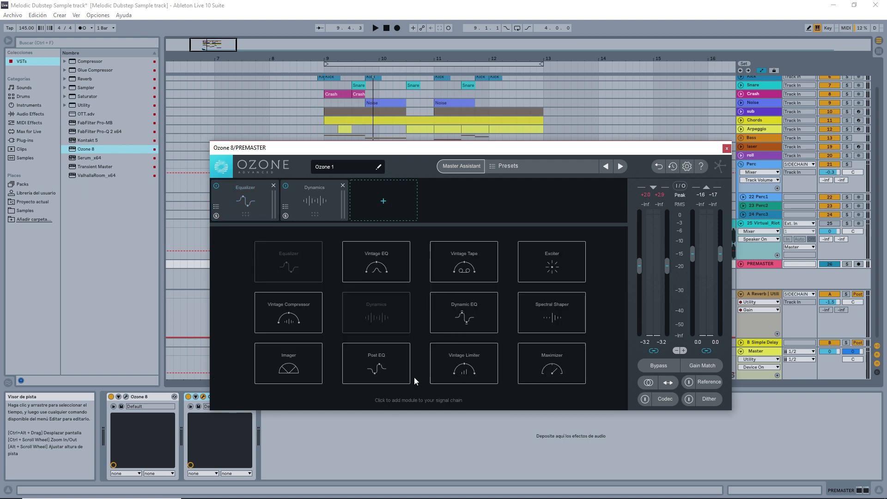
{"action": "left_click", "coordinate": [379, 362]}
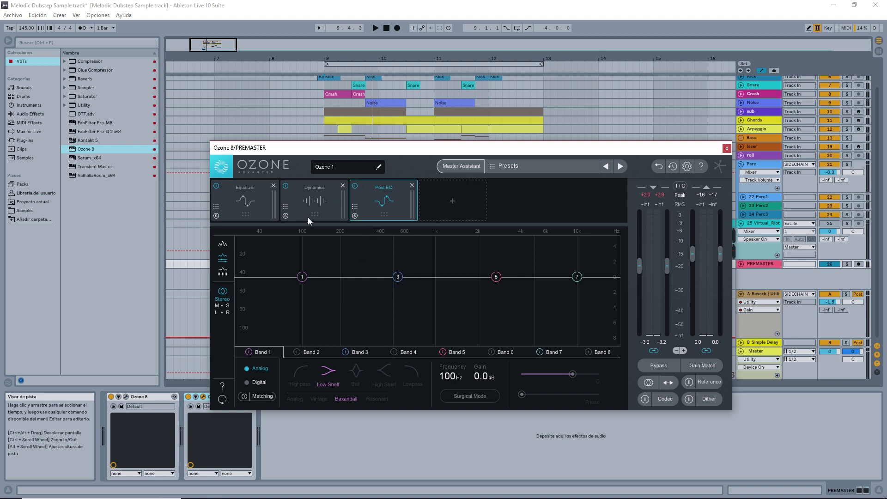
{"action": "left_click", "coordinate": [264, 209]}
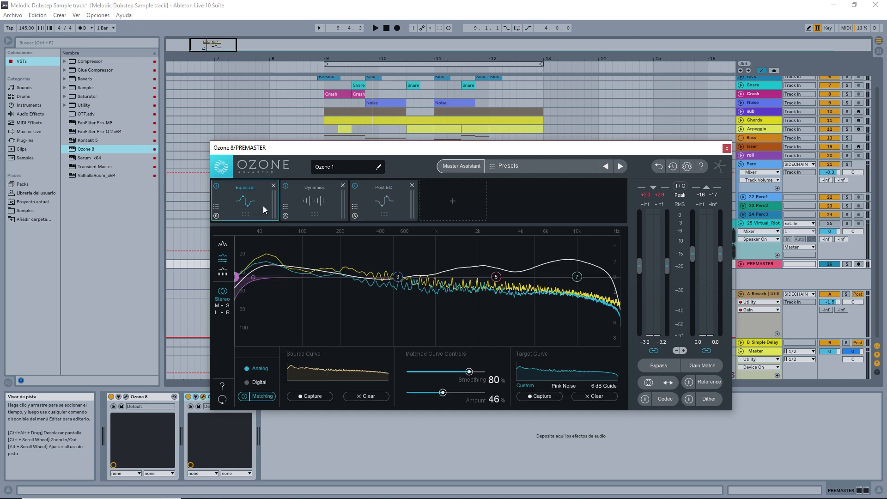
{"action": "left_click", "coordinate": [384, 212]}
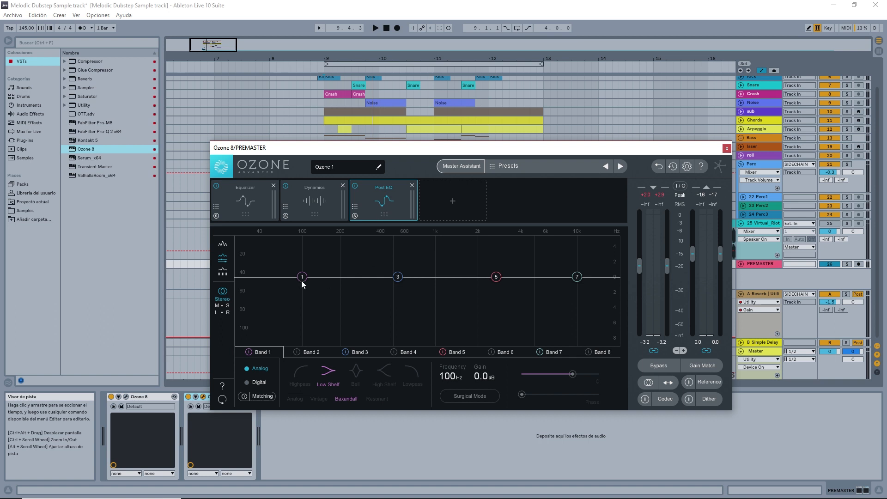
Boost Post EQ band 3 by 0.9 dB at 150 Hz with a Q of 1.3, and high-shelf band 7 by 1.2 dB at 3.32 kHz.
{"action": "left_click_drag", "start_coordinate": [301, 281], "coordinate": [317, 280]}
{"action": "double_click", "coordinate": [317, 281]}
{"action": "left_click_drag", "start_coordinate": [401, 283], "coordinate": [328, 274]}
{"action": "scroll", "coordinate": [326, 272], "scroll_direction": "down", "scroll_amount": 3}
{"action": "scroll", "coordinate": [326, 272], "scroll_direction": "down", "scroll_amount": 1}
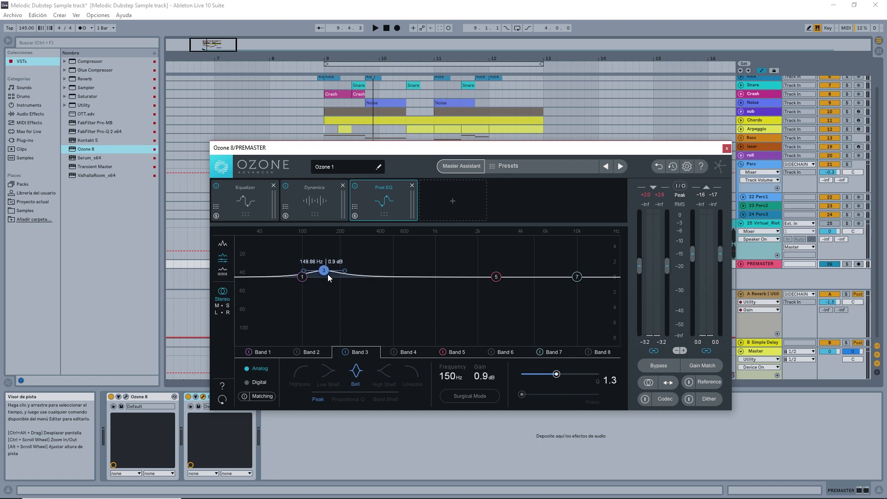
{"action": "left_click_drag", "start_coordinate": [576, 276], "coordinate": [511, 273]}
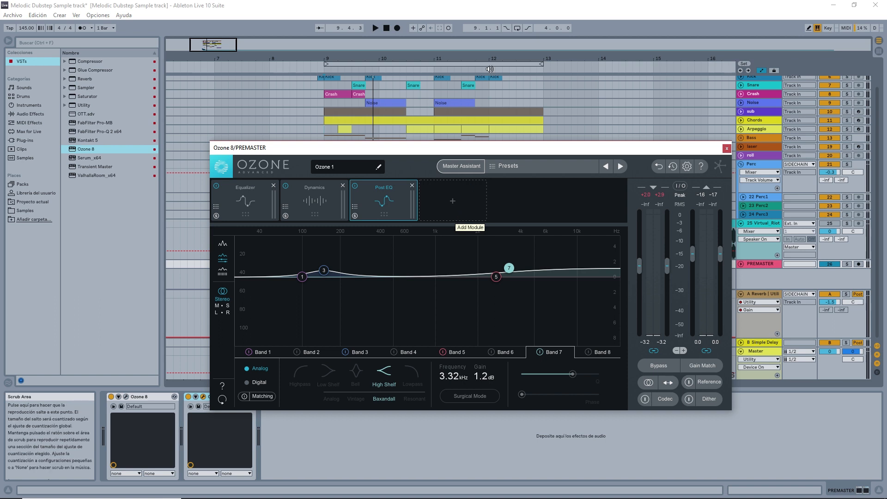
Lower Post EQ band 7's shelf frequency to 2.82 kHz and set band 3's Q to 0.9.
{"action": "left_click_drag", "start_coordinate": [508, 268], "coordinate": [496, 267]}
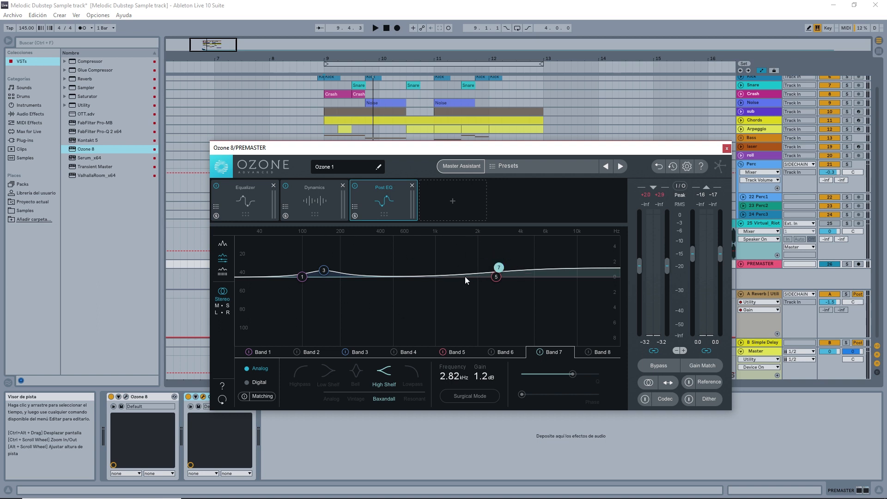
{"action": "left_click", "coordinate": [323, 271]}
{"action": "scroll", "coordinate": [323, 271], "scroll_direction": "down", "scroll_amount": 5}
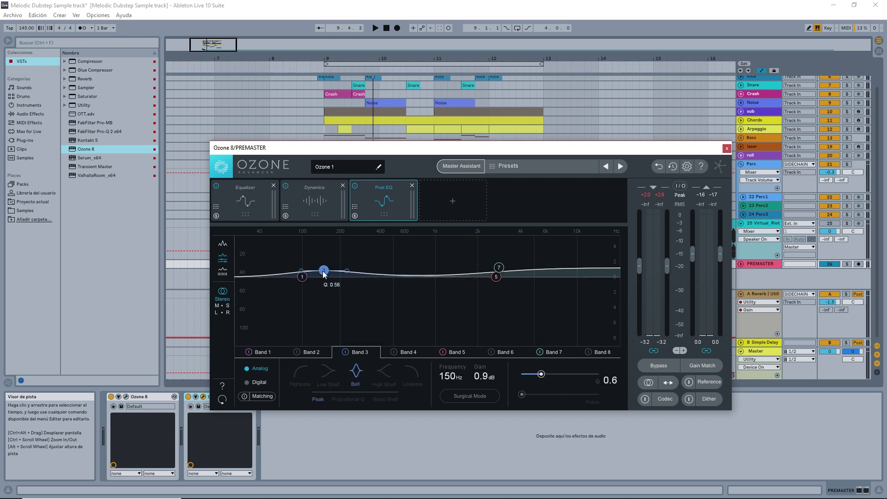
{"action": "scroll", "coordinate": [323, 271], "scroll_direction": "up", "scroll_amount": 3}
{"action": "scroll", "coordinate": [324, 273], "scroll_direction": "up", "scroll_amount": 1}
{"action": "scroll", "coordinate": [323, 274], "scroll_direction": "down", "scroll_amount": 3}
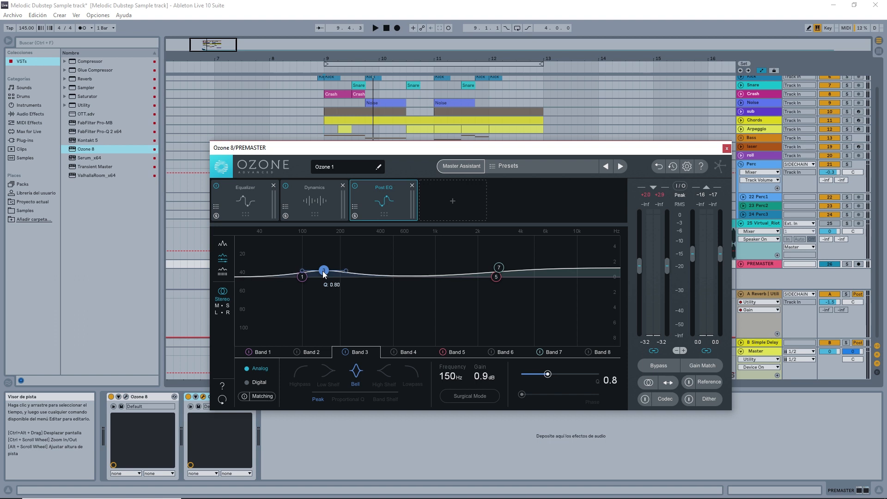
{"action": "scroll", "coordinate": [324, 274], "scroll_direction": "up", "scroll_amount": 1}
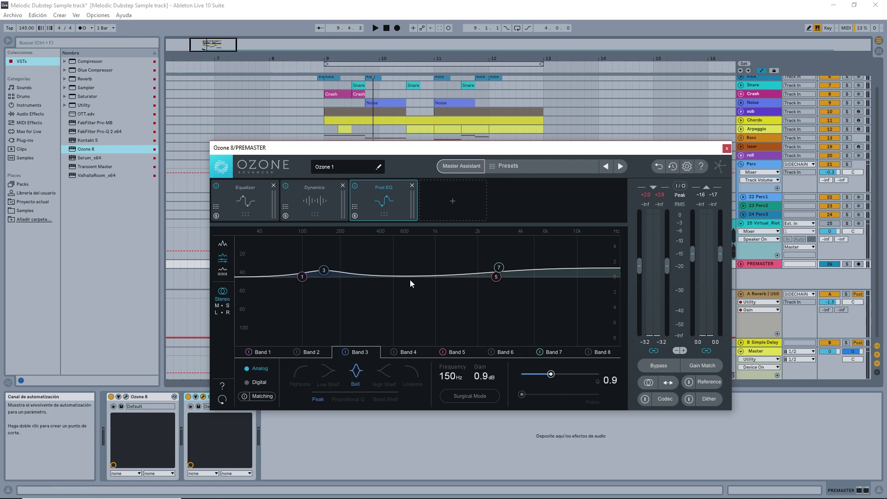
Check the Equalizer module, return to the Post EQ, and add a Maximizer after it in the chain.
{"action": "left_click", "coordinate": [253, 211]}
{"action": "left_click", "coordinate": [386, 204]}
{"action": "left_click", "coordinate": [453, 201]}
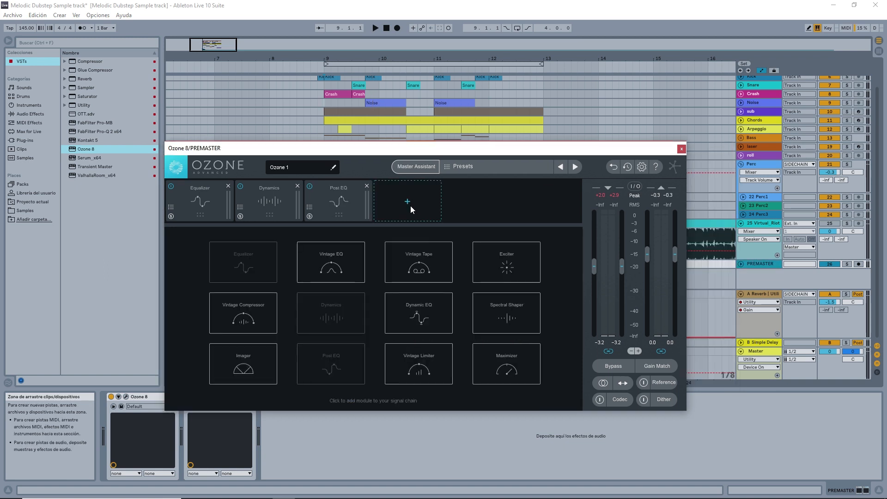
{"action": "left_click", "coordinate": [500, 358]}
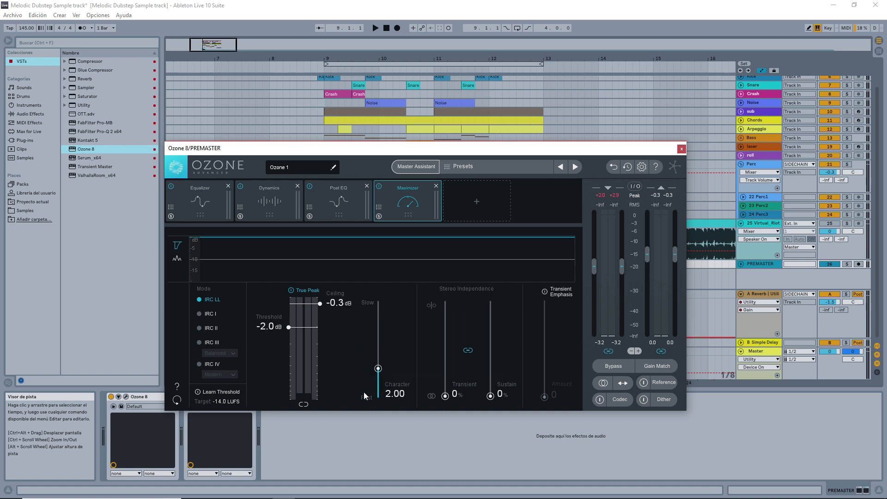
Make the Maximizer's response faster by setting its Character to 1.00.
{"action": "left_click_drag", "start_coordinate": [377, 368], "coordinate": [378, 372]}
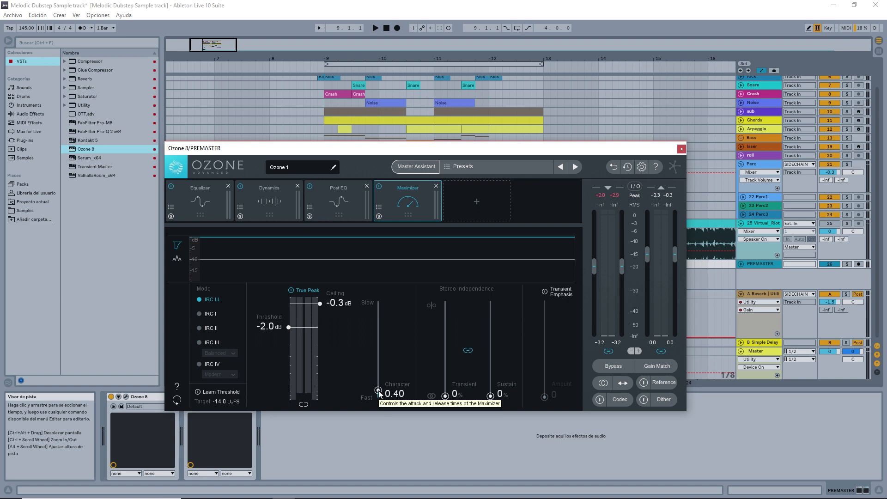
{"action": "mouse_move", "coordinate": [379, 385]}
{"action": "left_mouse_down"}
{"action": "mouse_move", "coordinate": [390, 331]}
{"action": "mouse_move", "coordinate": [384, 381]}
{"action": "left_mouse_up"}
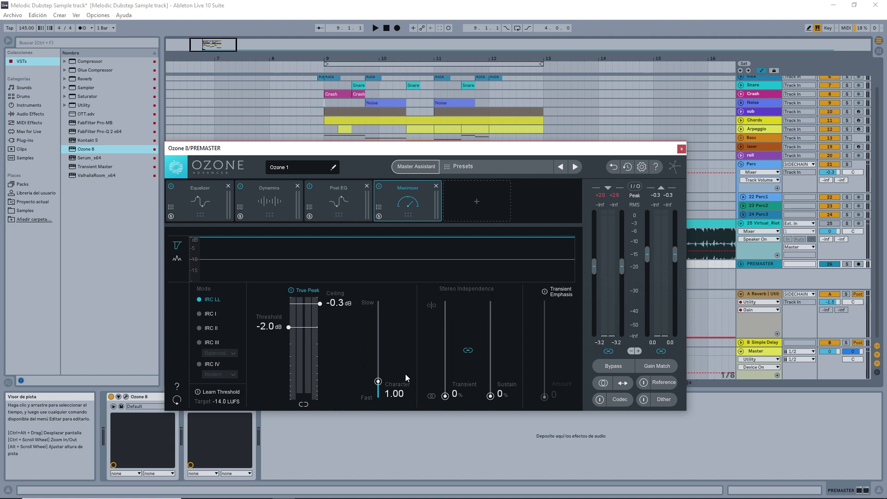
{"action": "mouse_move", "coordinate": [377, 382]}
{"action": "left_mouse_down"}
{"action": "mouse_move", "coordinate": [377, 375]}
{"action": "mouse_move", "coordinate": [380, 382]}
{"action": "left_mouse_up"}
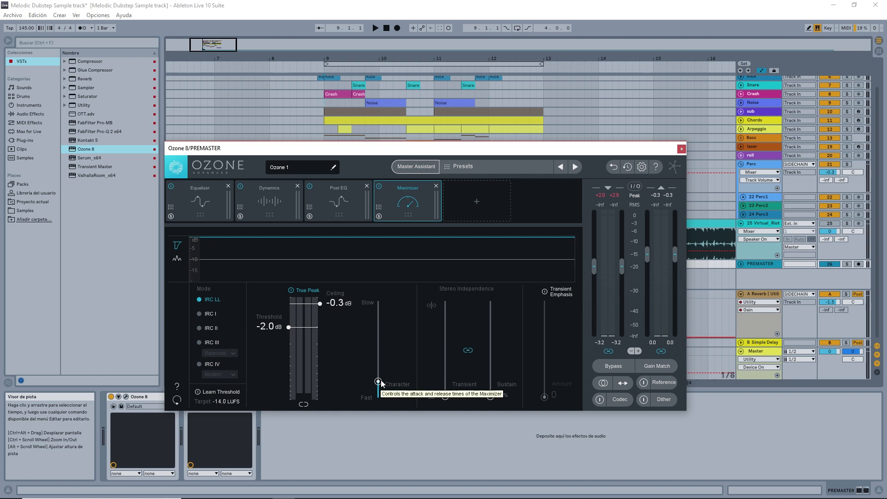
{"action": "mouse_move", "coordinate": [379, 380]}
{"action": "left_mouse_down"}
{"action": "mouse_move", "coordinate": [383, 354]}
{"action": "mouse_move", "coordinate": [380, 381]}
{"action": "mouse_move", "coordinate": [379, 354]}
{"action": "mouse_move", "coordinate": [379, 373]}
{"action": "left_mouse_up"}
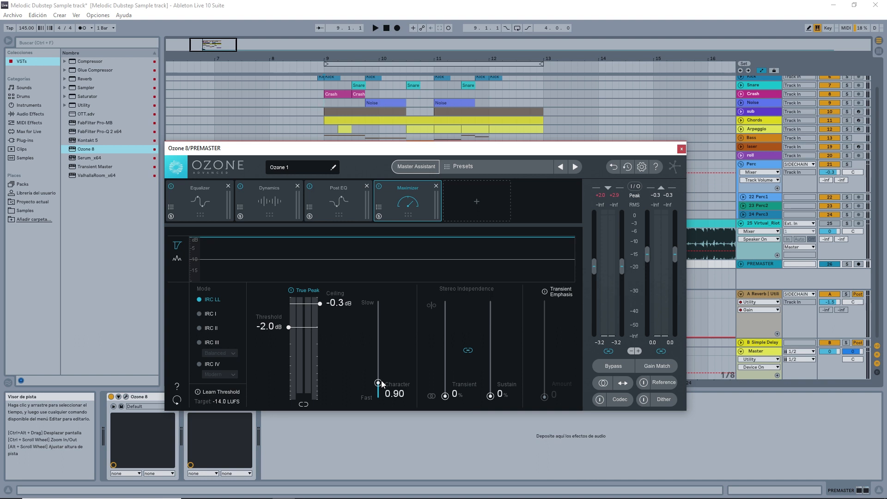
{"action": "left_click", "coordinate": [380, 380]}
Lower the Maximizer threshold to -2.5 dB and reposition the plugin window to uncover the arrangement.
{"action": "left_click_drag", "start_coordinate": [288, 328], "coordinate": [287, 332]}
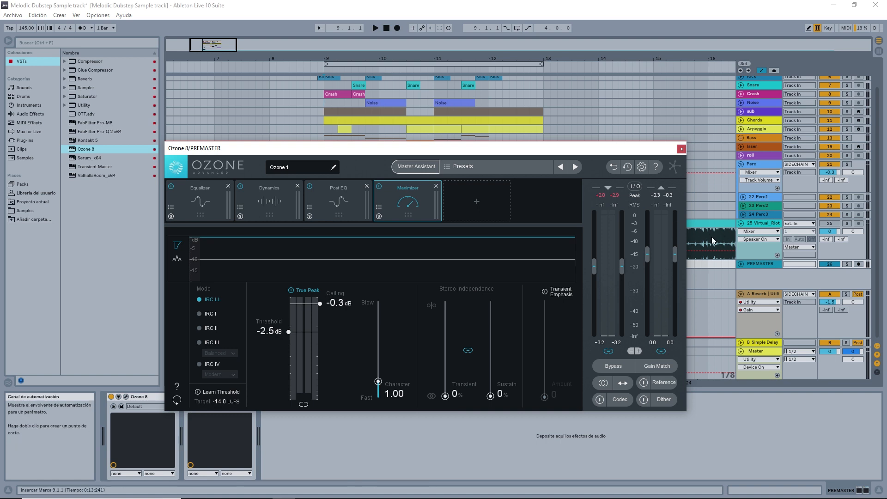
{"action": "left_click_drag", "start_coordinate": [610, 149], "coordinate": [629, 138]}
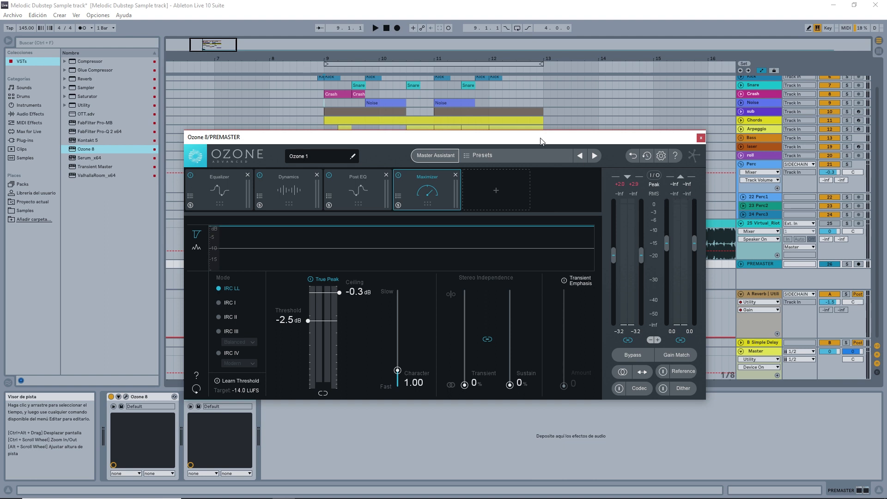
{"action": "left_click_drag", "start_coordinate": [542, 141], "coordinate": [532, 156]}
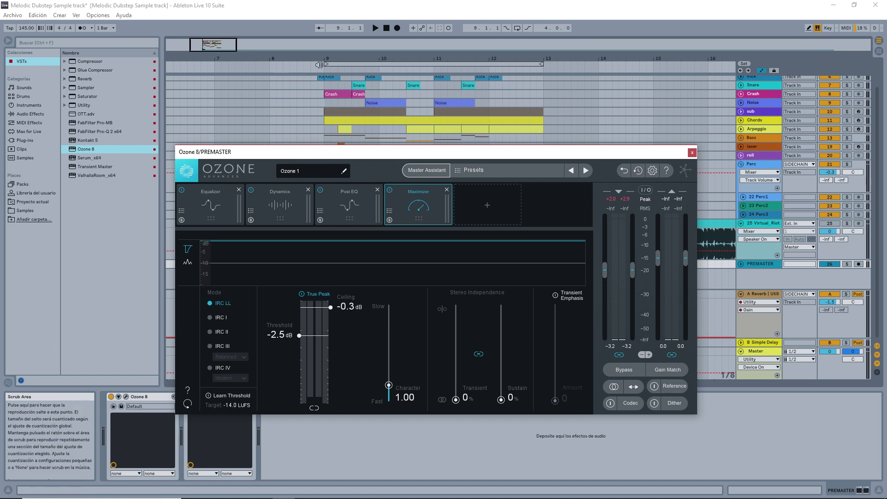
Reselect the PREMASTER track to bring back its Ozone window, and start playback from bar 9.
{"action": "left_click", "coordinate": [319, 91]}
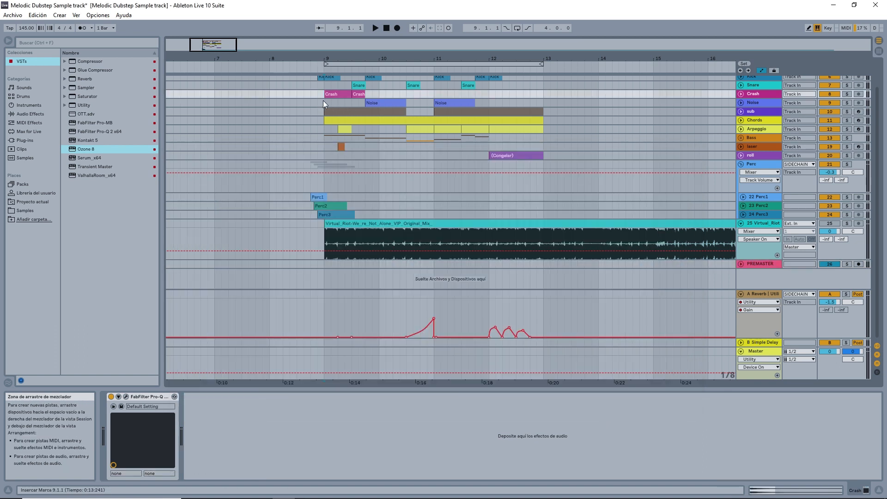
{"action": "left_click", "coordinate": [323, 101]}
{"action": "left_click", "coordinate": [758, 264]}
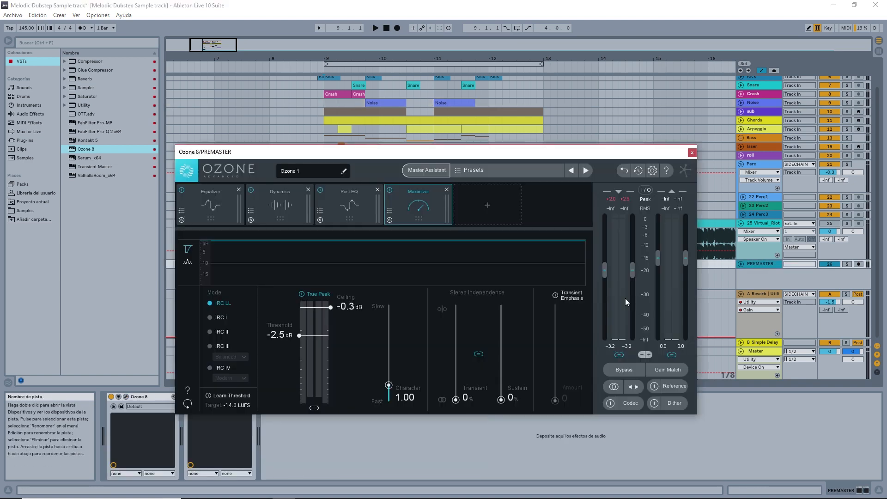
{"action": "key", "text": "space"}
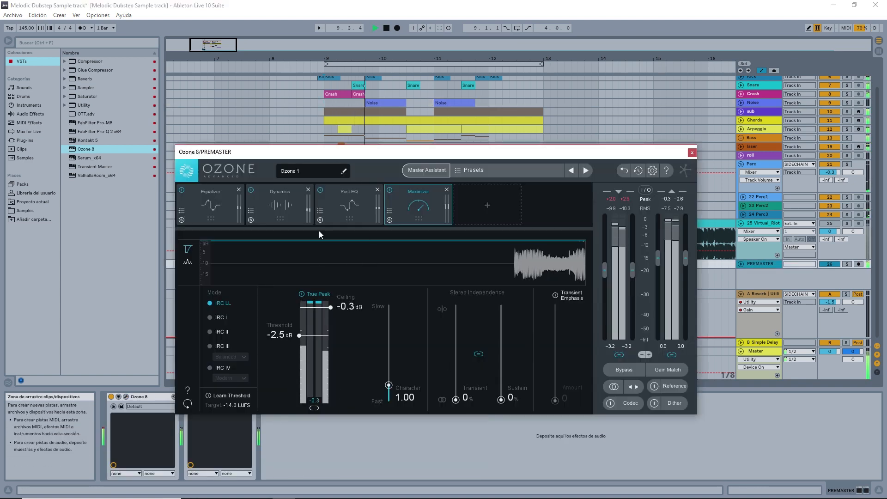
Lower the Maximizer threshold to -7.6 dB while listening to the track, and stop playback.
{"action": "left_click_drag", "start_coordinate": [299, 335], "coordinate": [302, 366]}
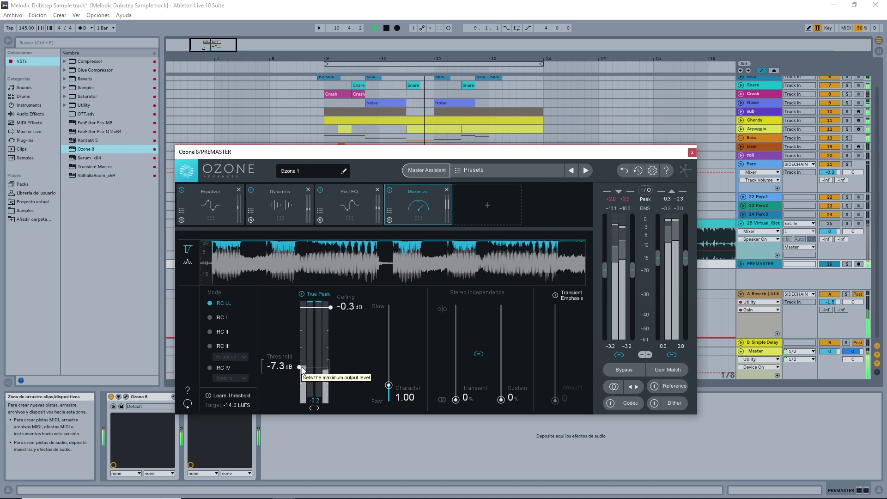
{"action": "left_click_drag", "start_coordinate": [302, 368], "coordinate": [302, 370]}
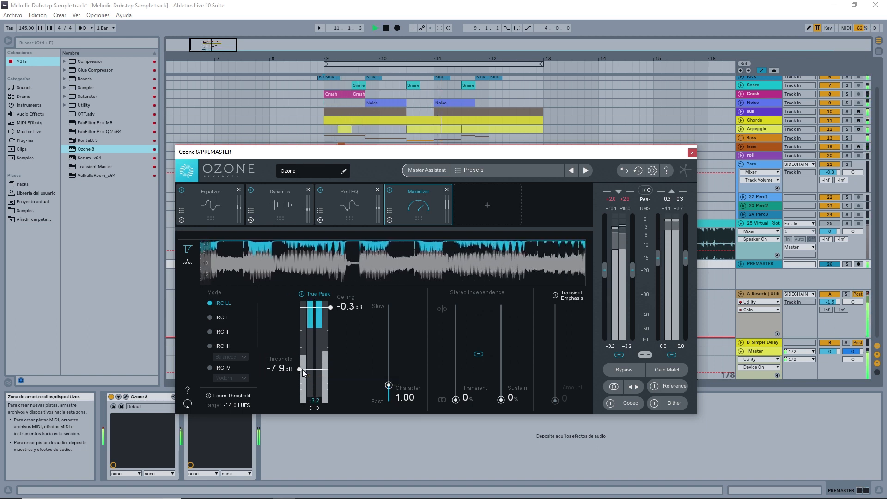
{"action": "left_click_drag", "start_coordinate": [302, 370], "coordinate": [302, 367]}
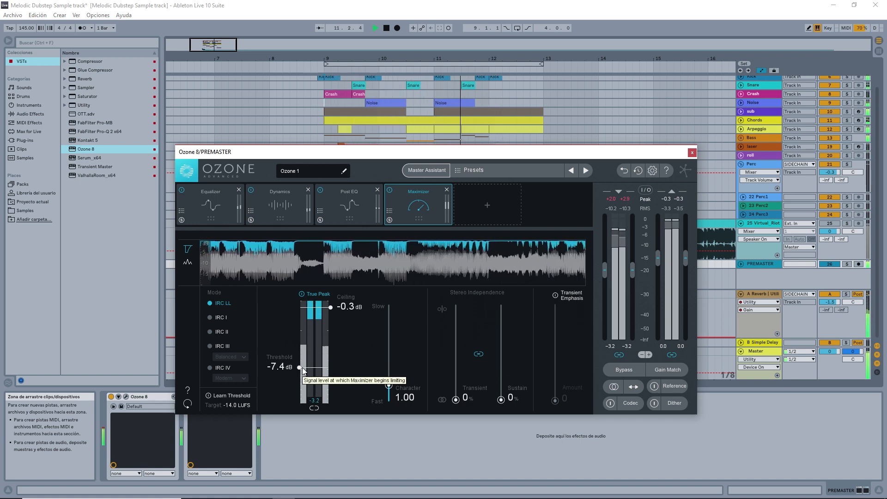
{"action": "key", "text": "space"}
{"action": "left_click_drag", "start_coordinate": [302, 367], "coordinate": [302, 368]}
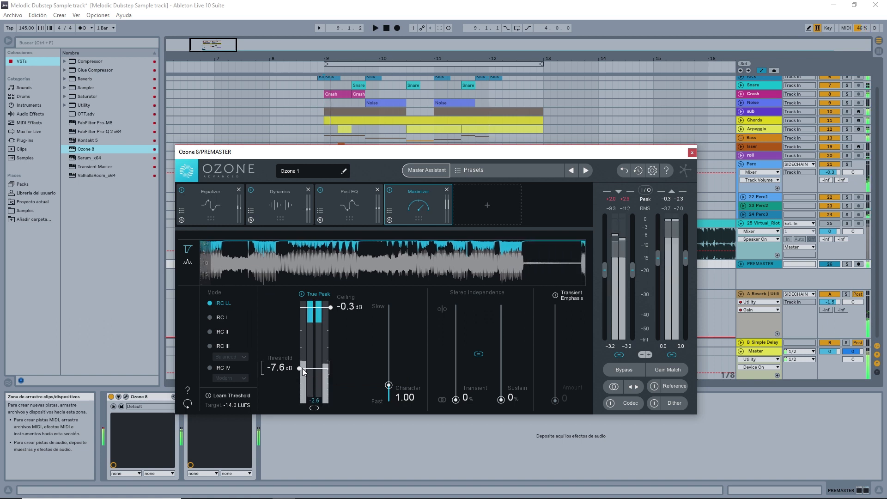
{"action": "key", "text": "space"}
{"action": "key", "text": "space"}
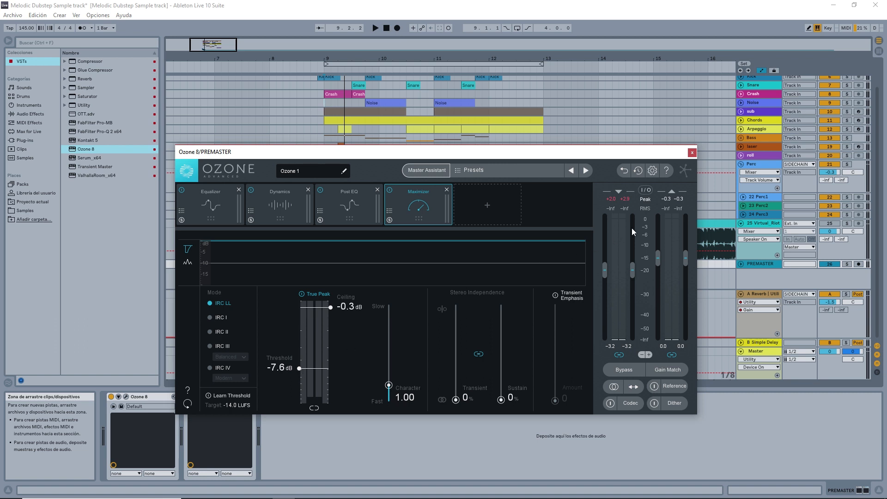
Close the Ozone window and play the mastered section from bar 9 through to its end.
{"action": "left_click", "coordinate": [692, 152]}
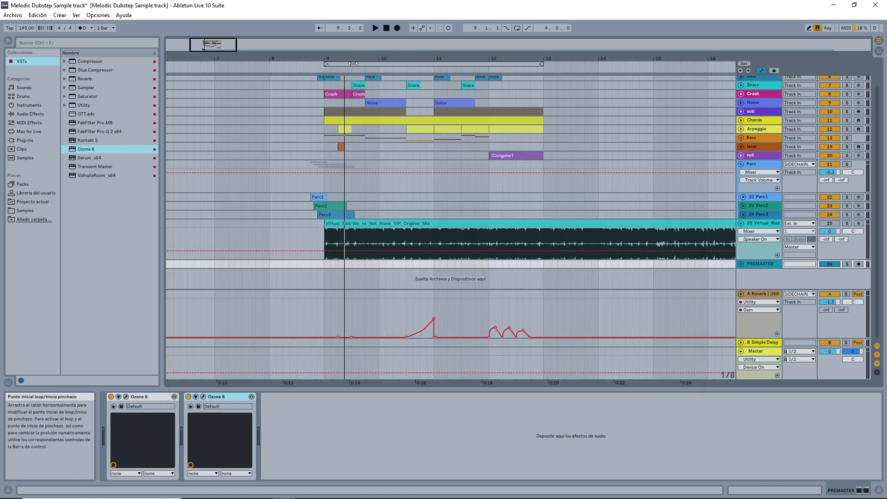
{"action": "scroll", "coordinate": [445, 217], "scroll_direction": "up", "scroll_amount": 2}
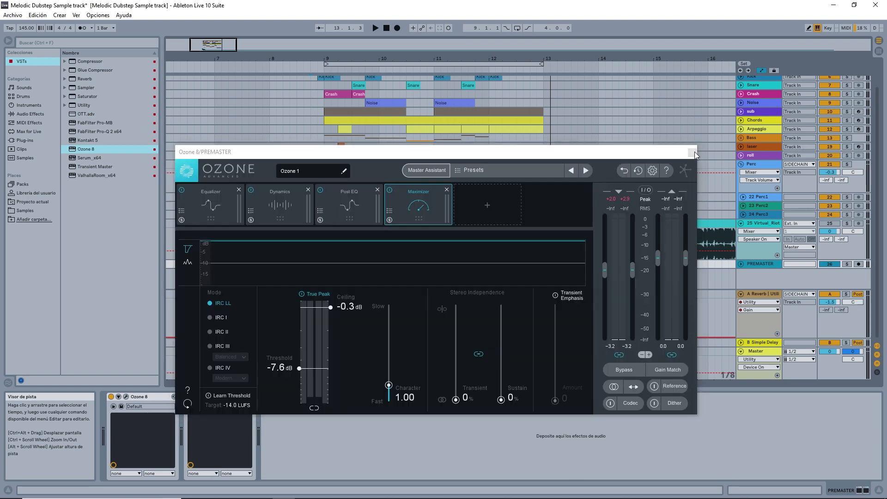
{"action": "left_click", "coordinate": [693, 152]}
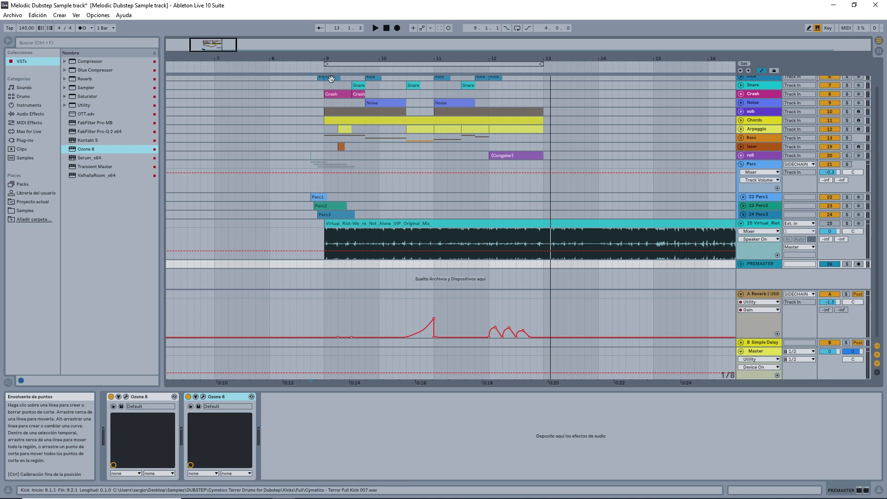
{"action": "key", "text": "space"}
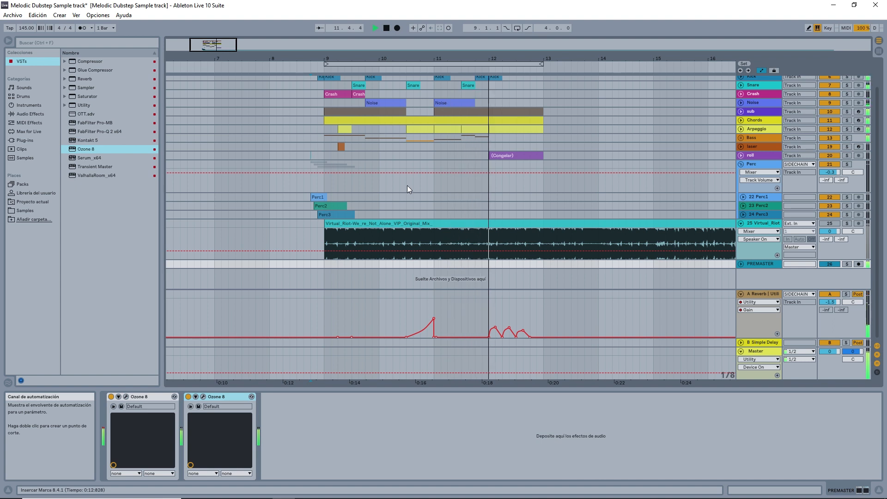
{"action": "key", "text": "space"}
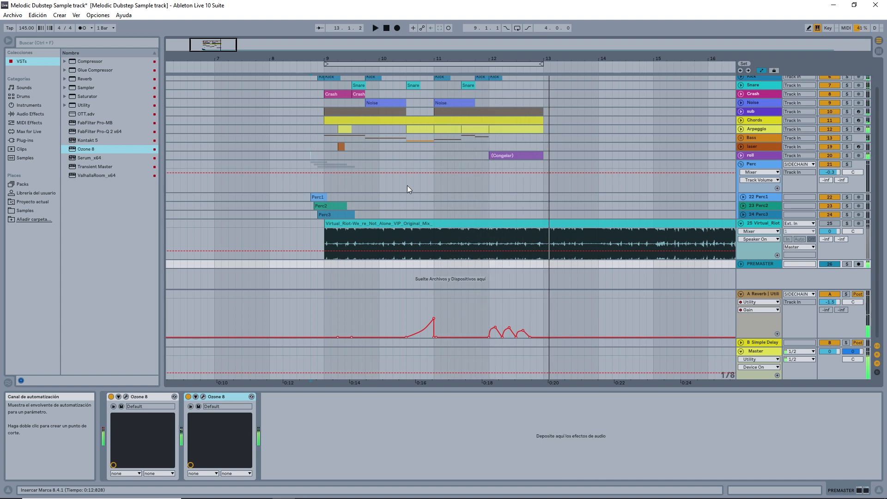